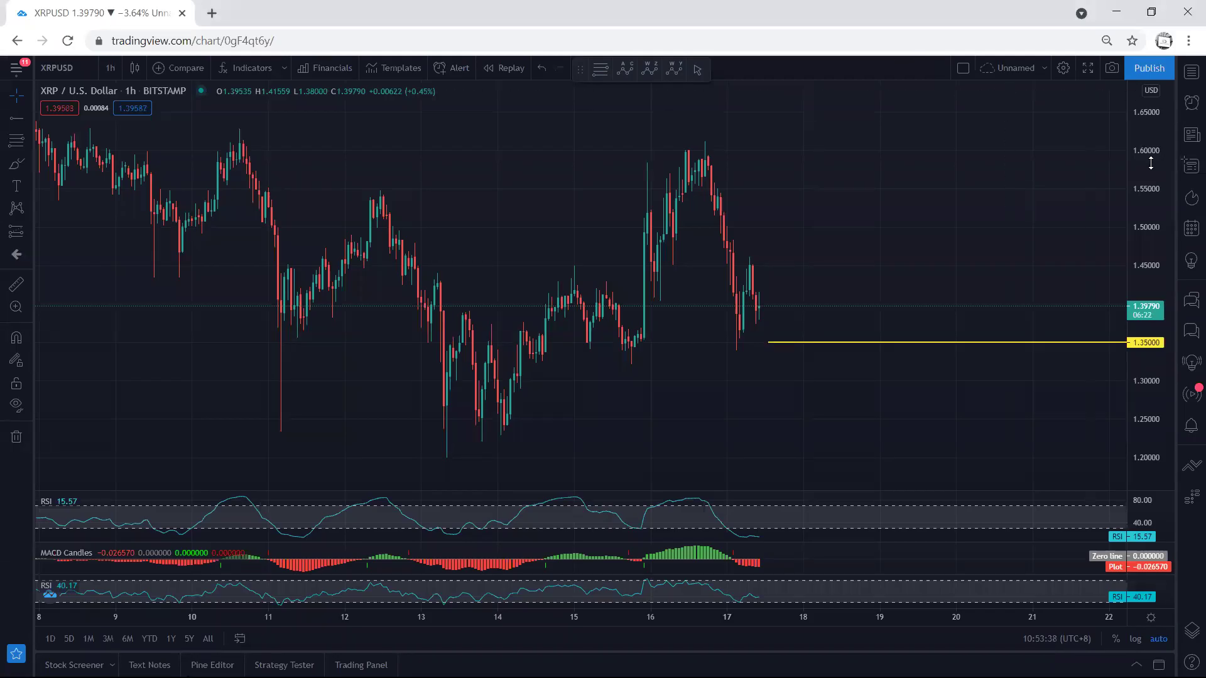
Step: Circle the latest 17 May pullback candles on the hourly XRPUSD chart and clear the annotation
left_click_drag(948, 197, 901, 194)
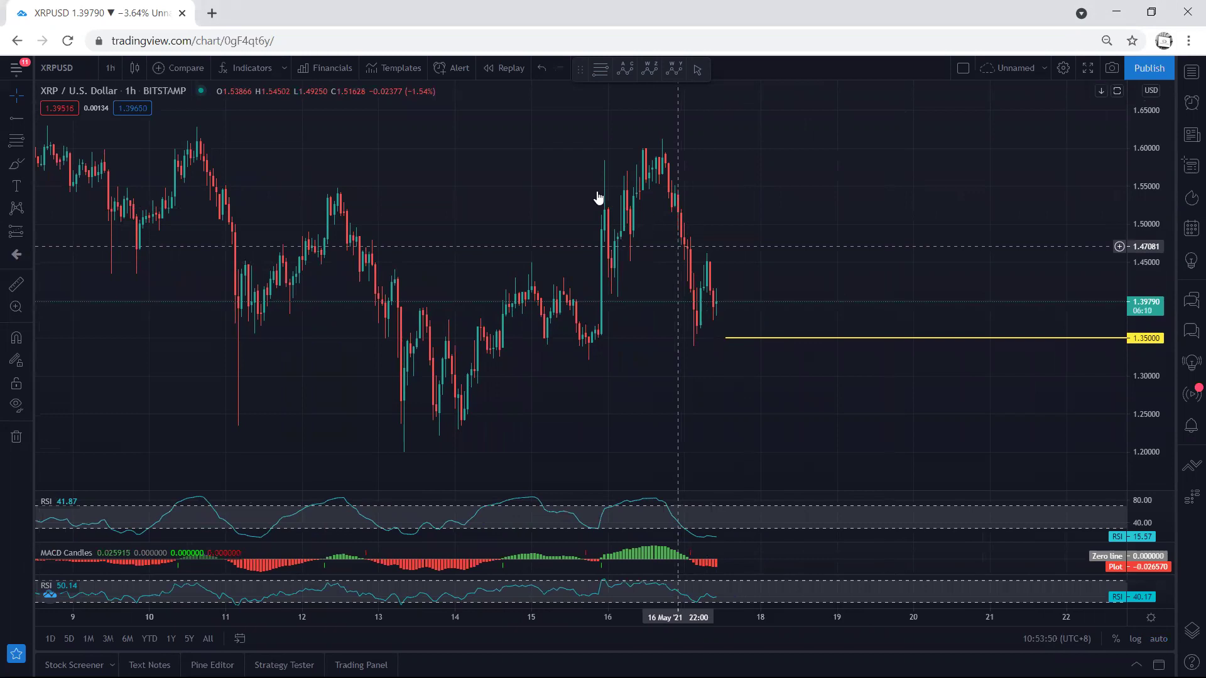
mouse_move(692, 324)
left_mouse_down()
mouse_move(708, 258)
mouse_move(722, 265)
mouse_move(729, 302)
mouse_move(708, 257)
left_mouse_up()
key("ctrl+z")
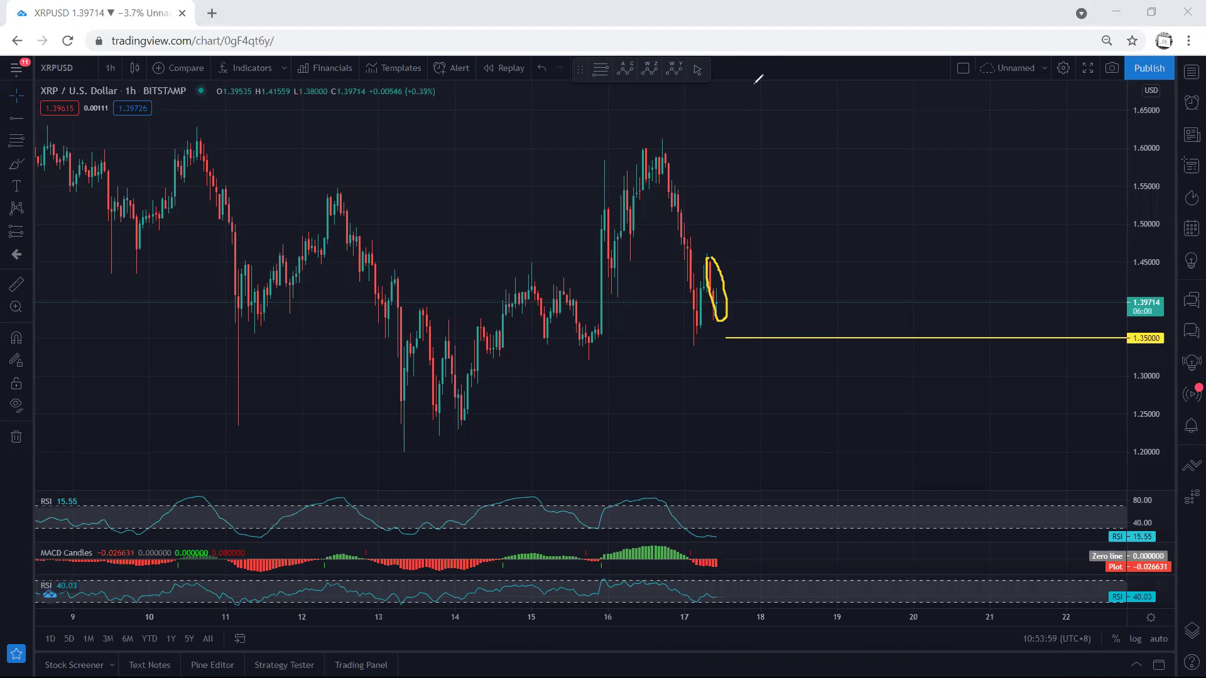
key("ctrl+z")
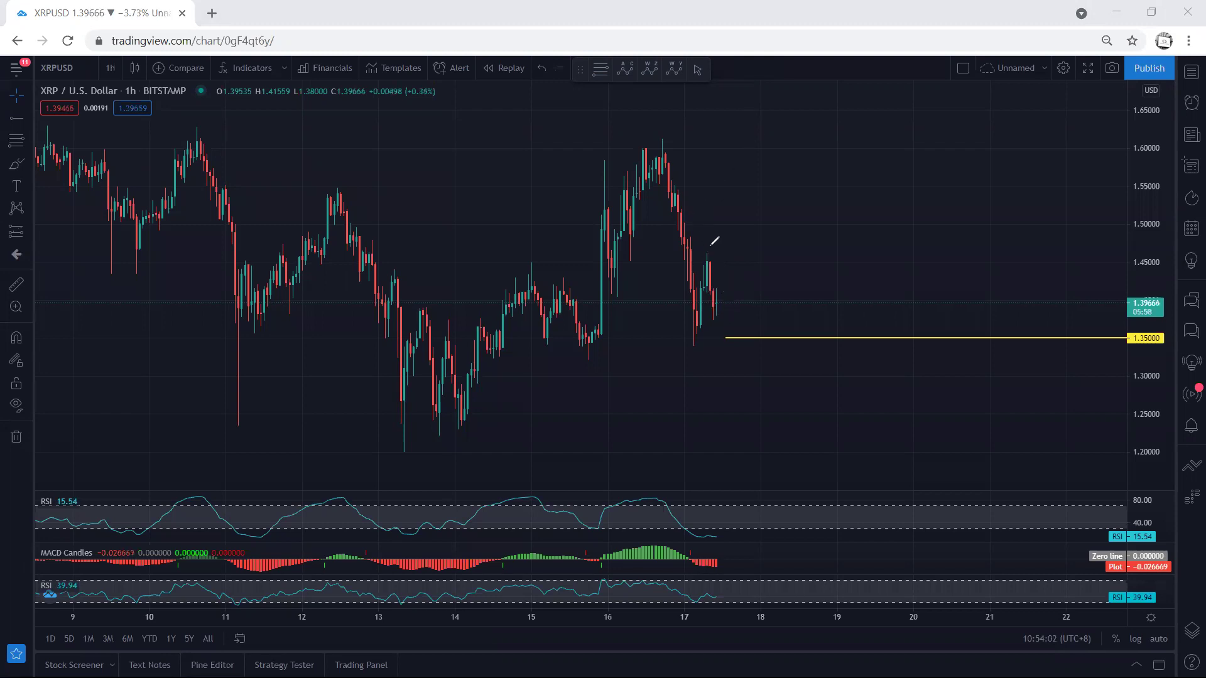
Step: Trace the rise from the 14 May low to the 16 May high and the following drop, and clear the strokes
mouse_move(455, 396)
left_mouse_down()
mouse_move(586, 264)
mouse_move(655, 156)
mouse_move(702, 276)
left_mouse_up()
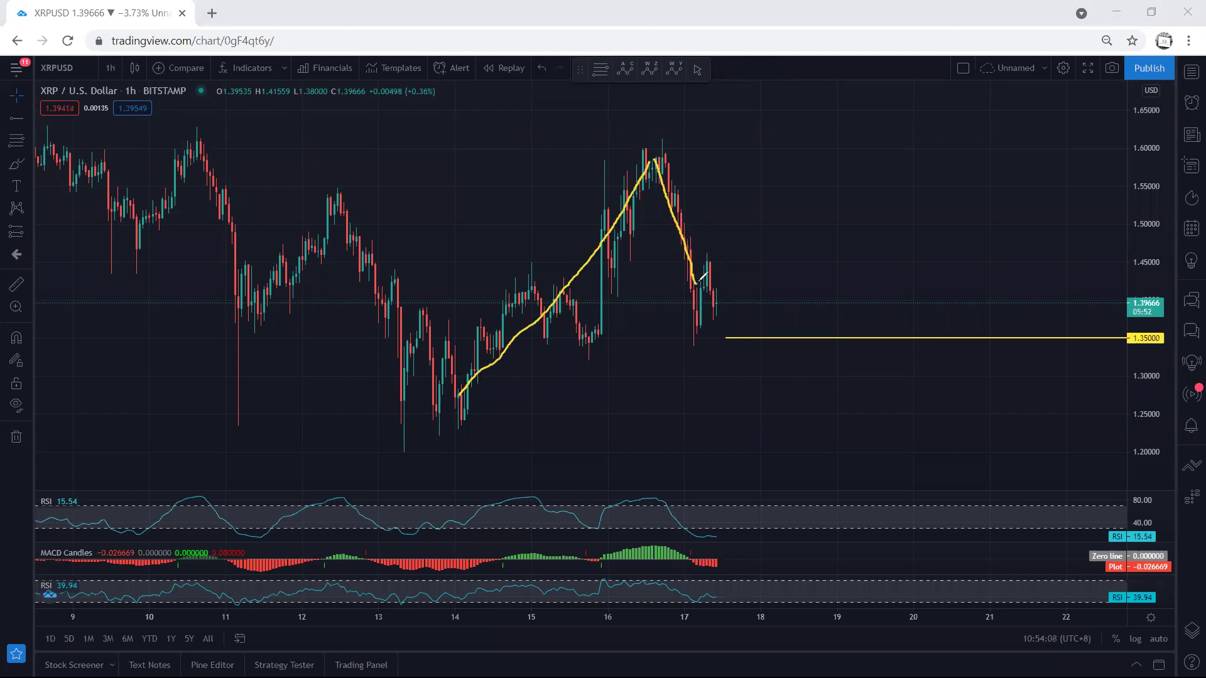
left_click_drag(738, 369, 752, 347)
key("e")
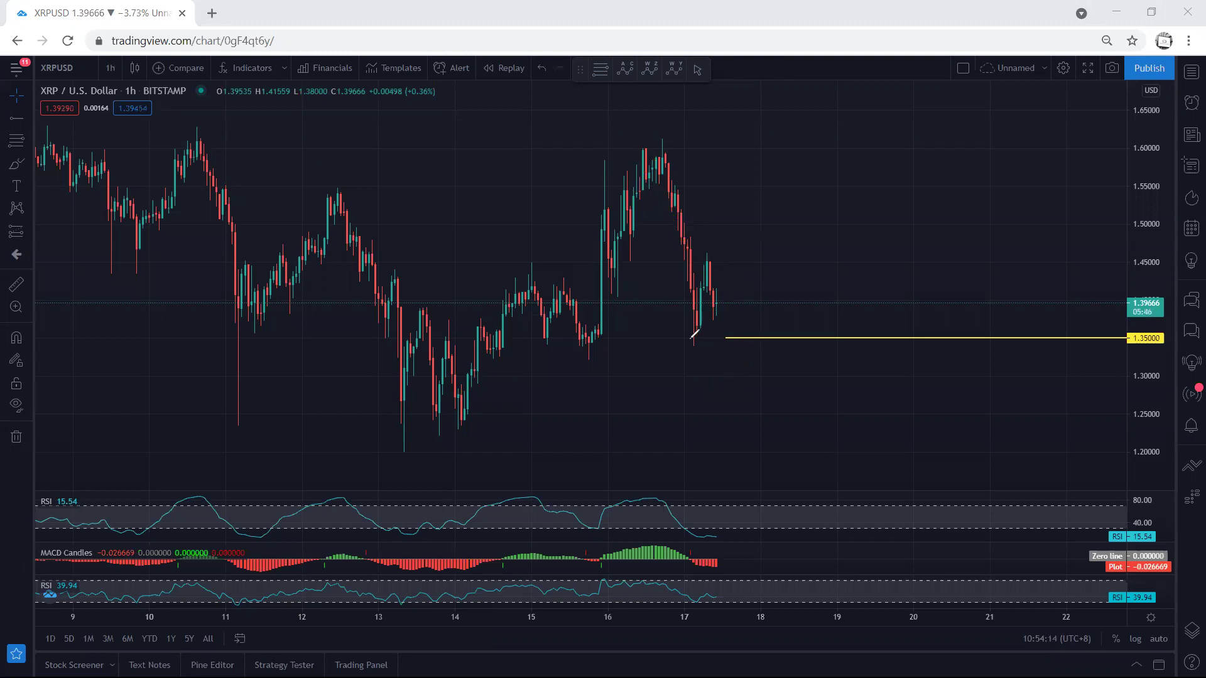
Step: Sketch a zigzag bounce from the 17 May low with a downward arrow to about 1.30, and clear the sketch
mouse_move(703, 333)
left_mouse_down()
mouse_move(694, 338)
mouse_move(715, 338)
mouse_move(694, 338)
mouse_move(708, 277)
mouse_move(749, 265)
mouse_move(792, 377)
mouse_move(795, 361)
mouse_move(781, 371)
left_mouse_up()
key("e")
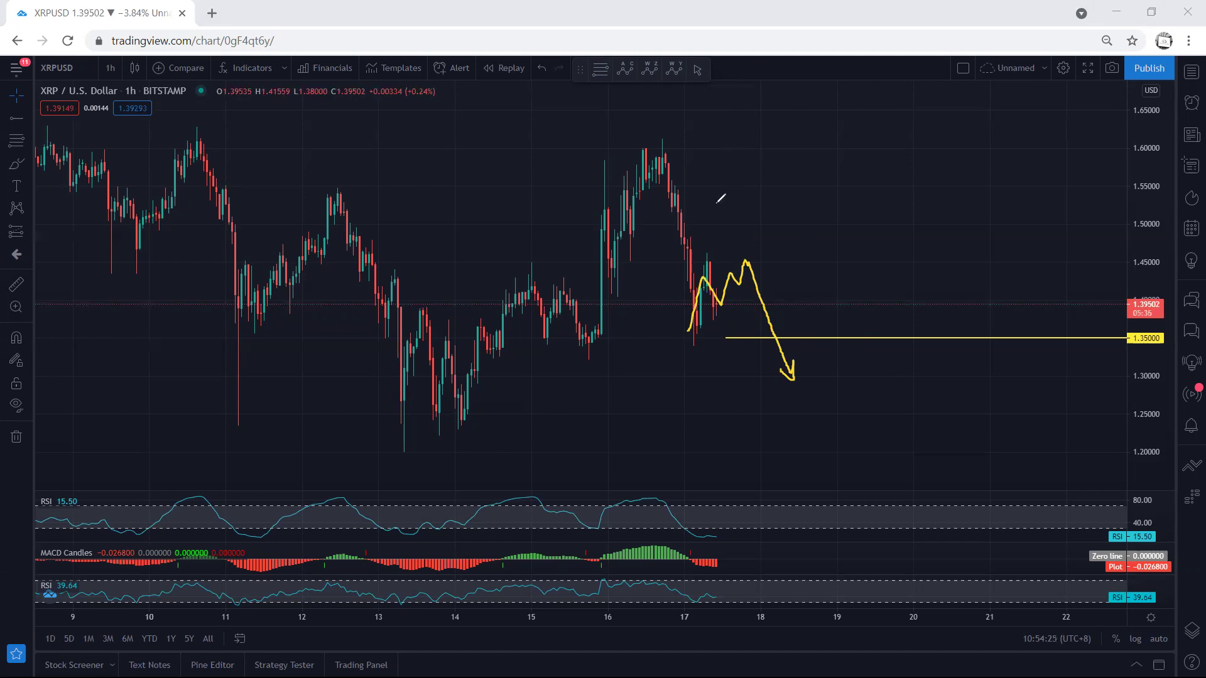
key("Escape")
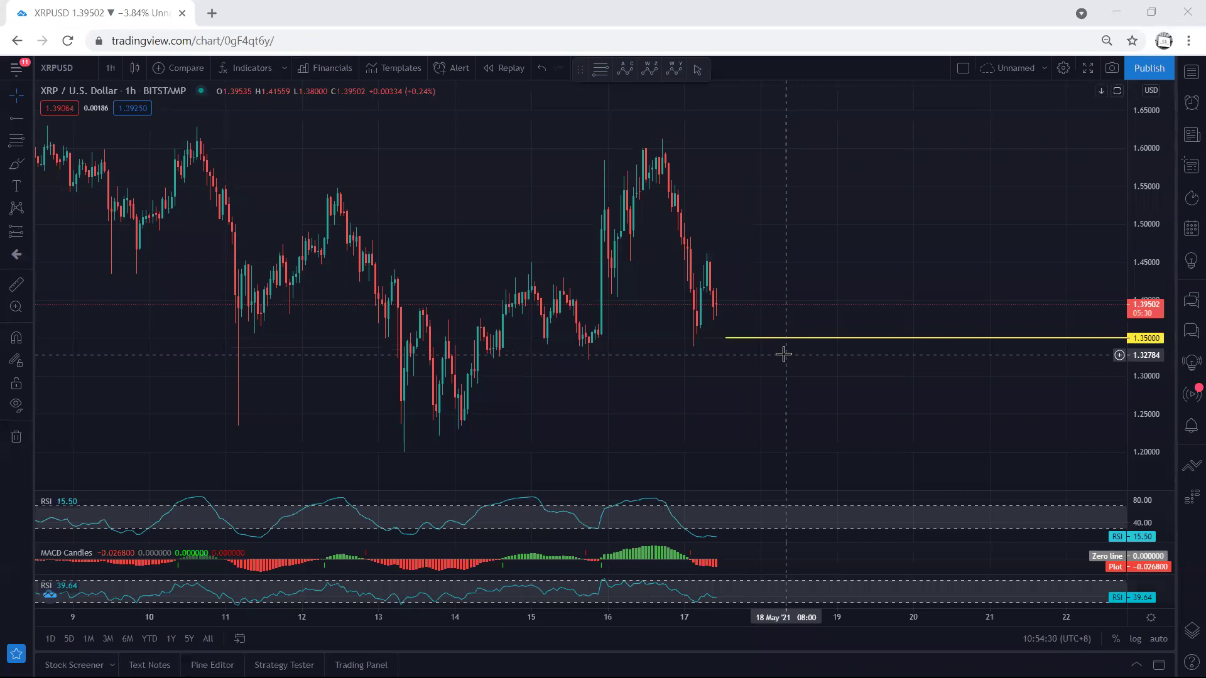
Step: Delete the yellow horizontal line at 1.35000 from the chart
left_click(733, 338)
key("Delete")
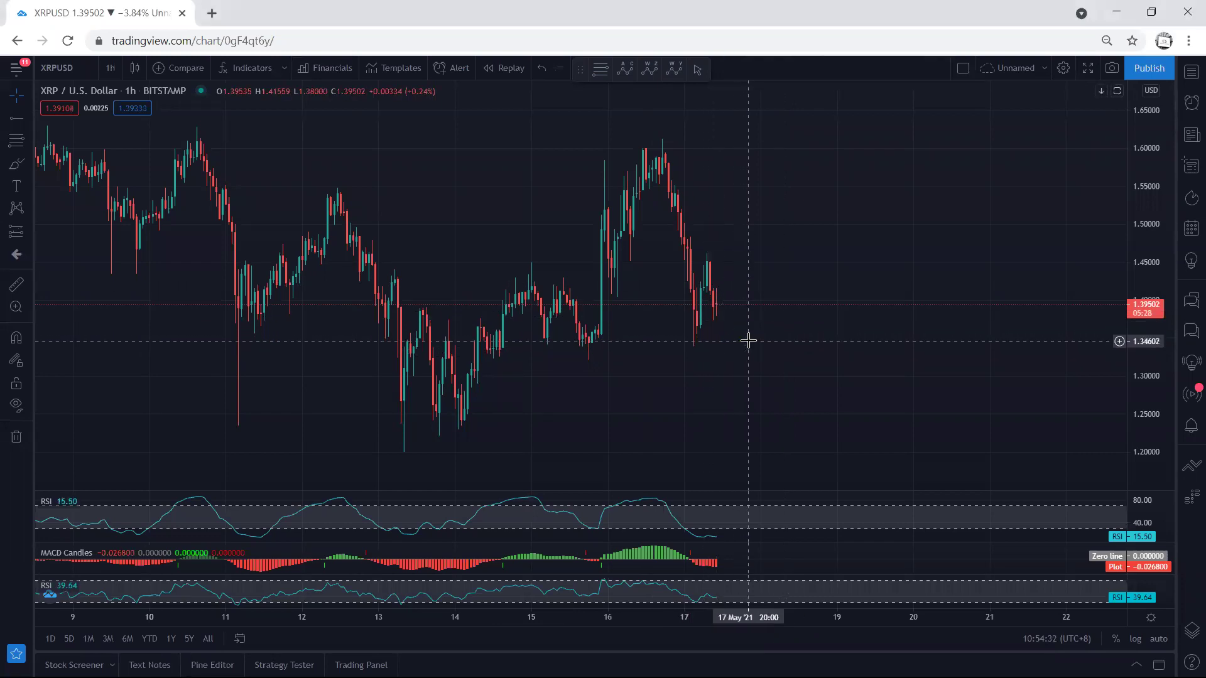
Step: Show the 1 day interval with an auto-fitted price scale and sketch briefly over the recent candles, clearing the sketch
left_click(108, 68)
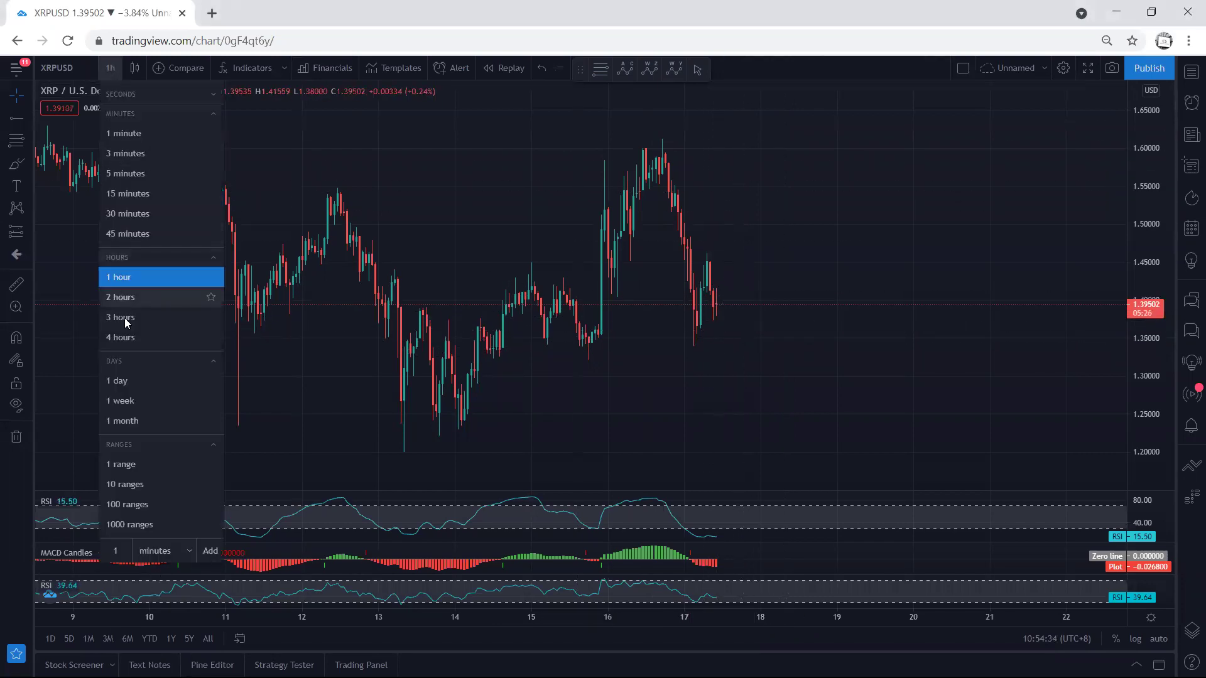
left_click(122, 379)
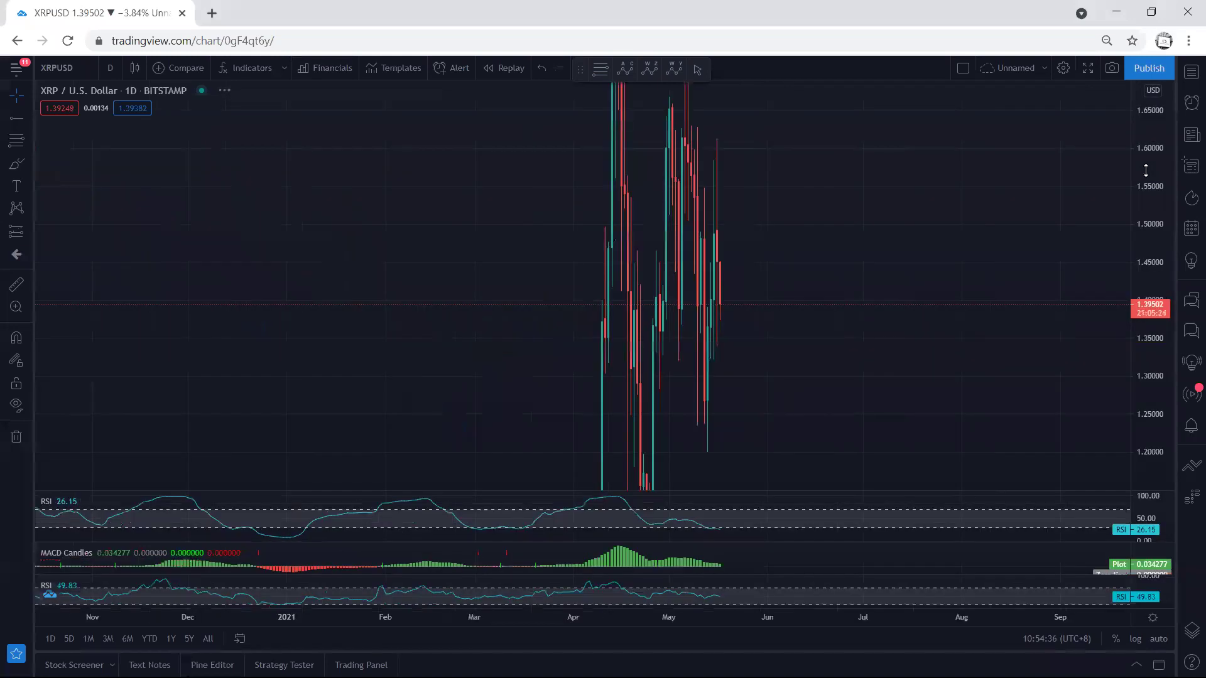
double_click(1145, 169)
left_click_drag(721, 352, 662, 302)
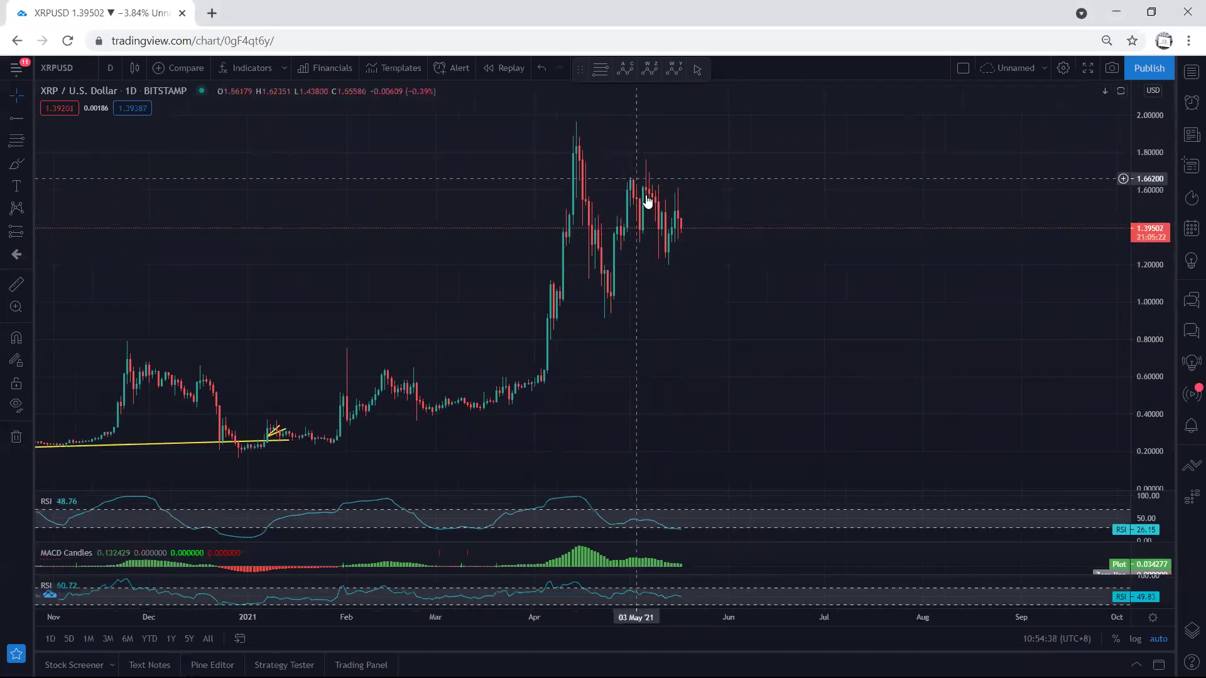
mouse_move(663, 242)
left_mouse_down()
mouse_move(678, 216)
mouse_move(696, 263)
mouse_move(648, 262)
mouse_move(697, 260)
mouse_move(735, 174)
left_mouse_up()
key("ctrl+z")
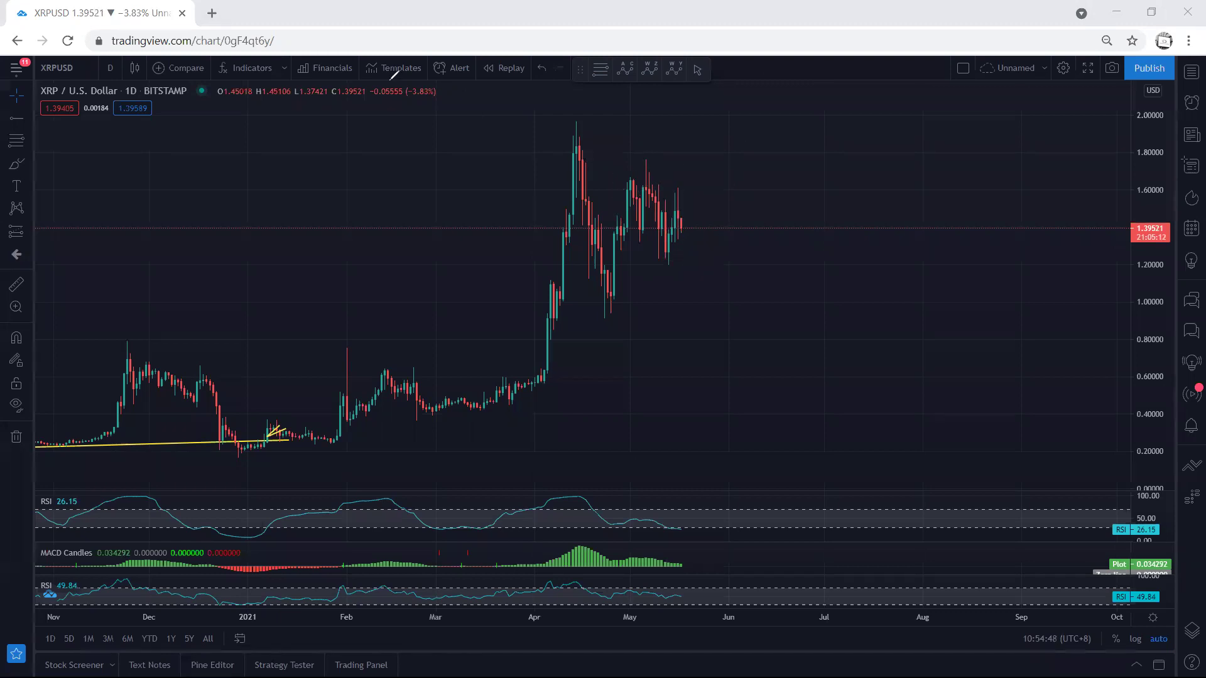
Step: Switch the chart to the 4 hours interval with the mid-April to mid-May candles in view
left_click(111, 68)
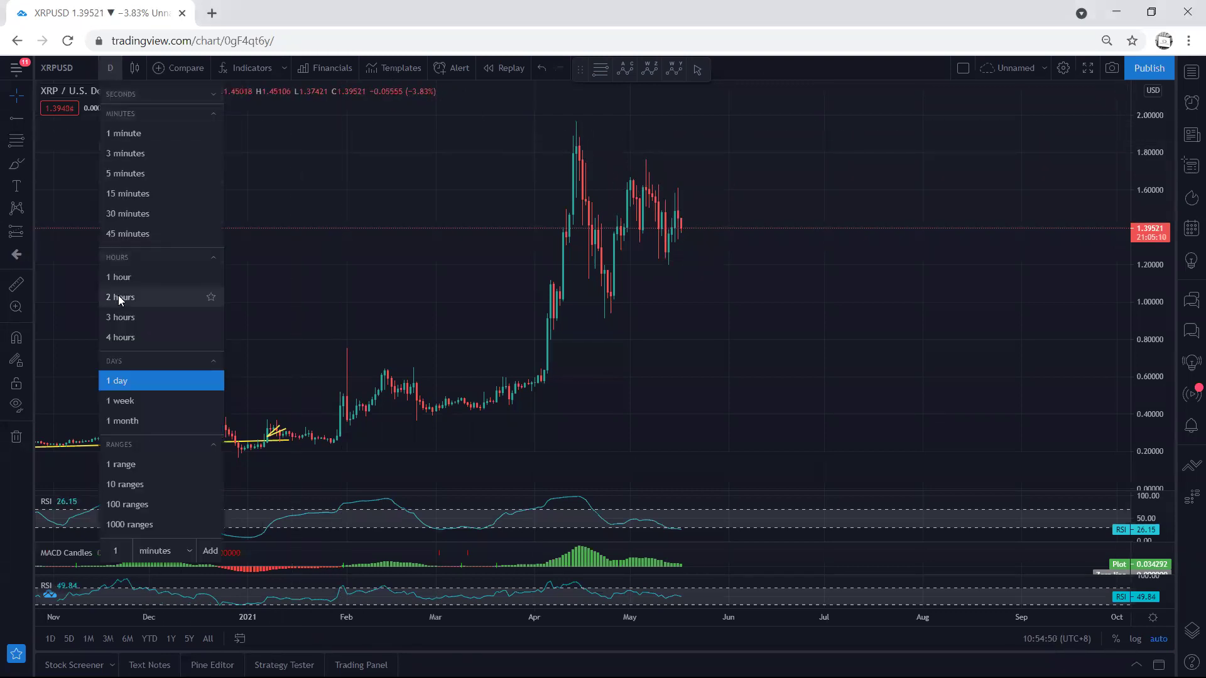
left_click(126, 337)
left_click_drag(474, 366, 538, 369)
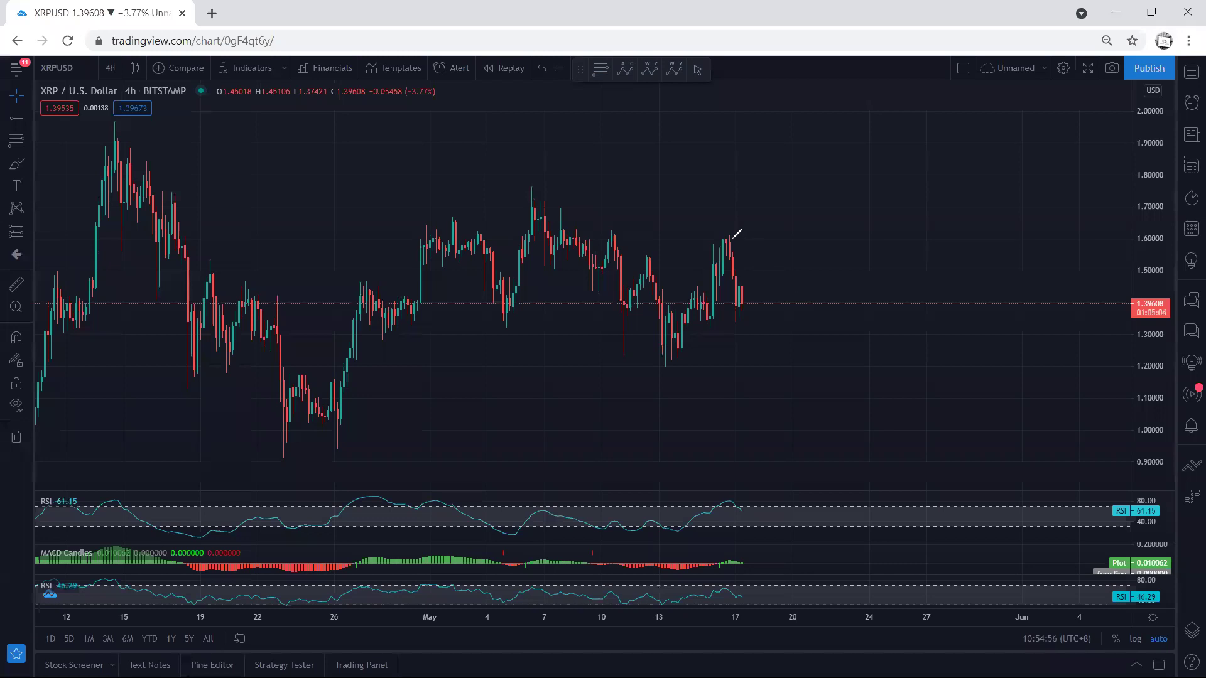
Step: Mark the latest drop, project a zigzag arrow down to about 1.22 and underline the mid-May low, clearing all strokes
left_click_drag(731, 237, 747, 304)
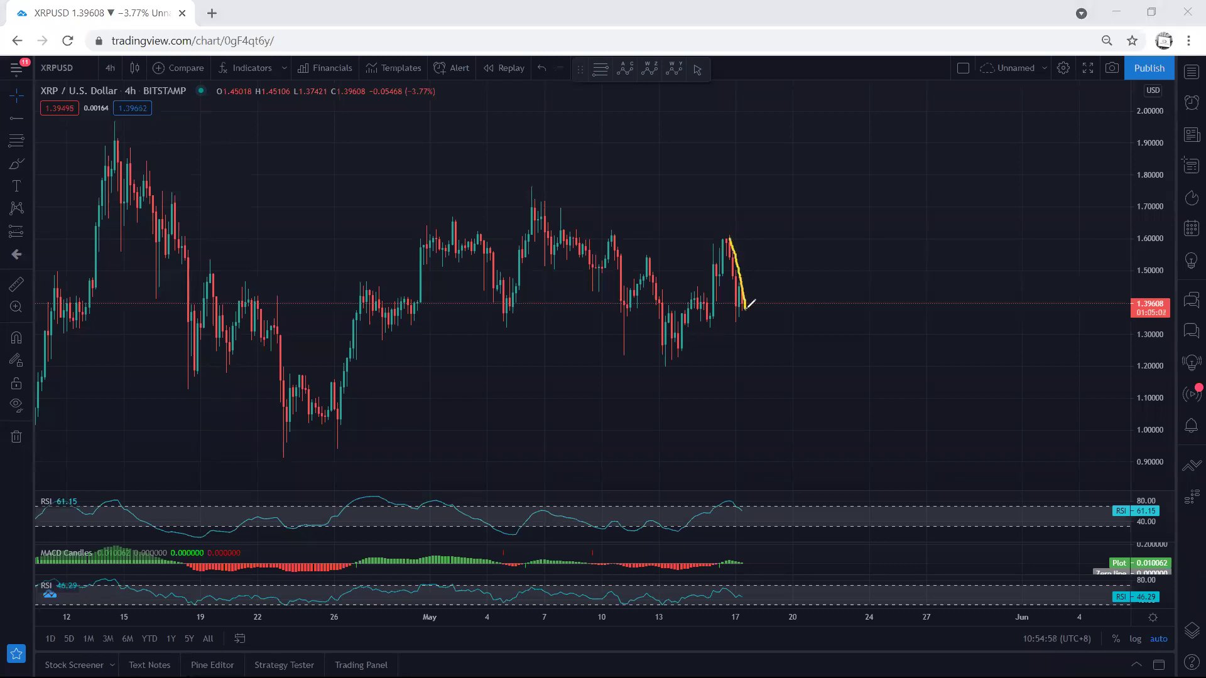
key("ctrl+z")
mouse_move(735, 317)
left_mouse_down()
mouse_move(745, 287)
mouse_move(749, 308)
mouse_move(759, 290)
mouse_move(786, 355)
mouse_move(792, 347)
mouse_move(786, 360)
mouse_move(778, 351)
left_mouse_up()
left_click_drag(649, 363, 672, 366)
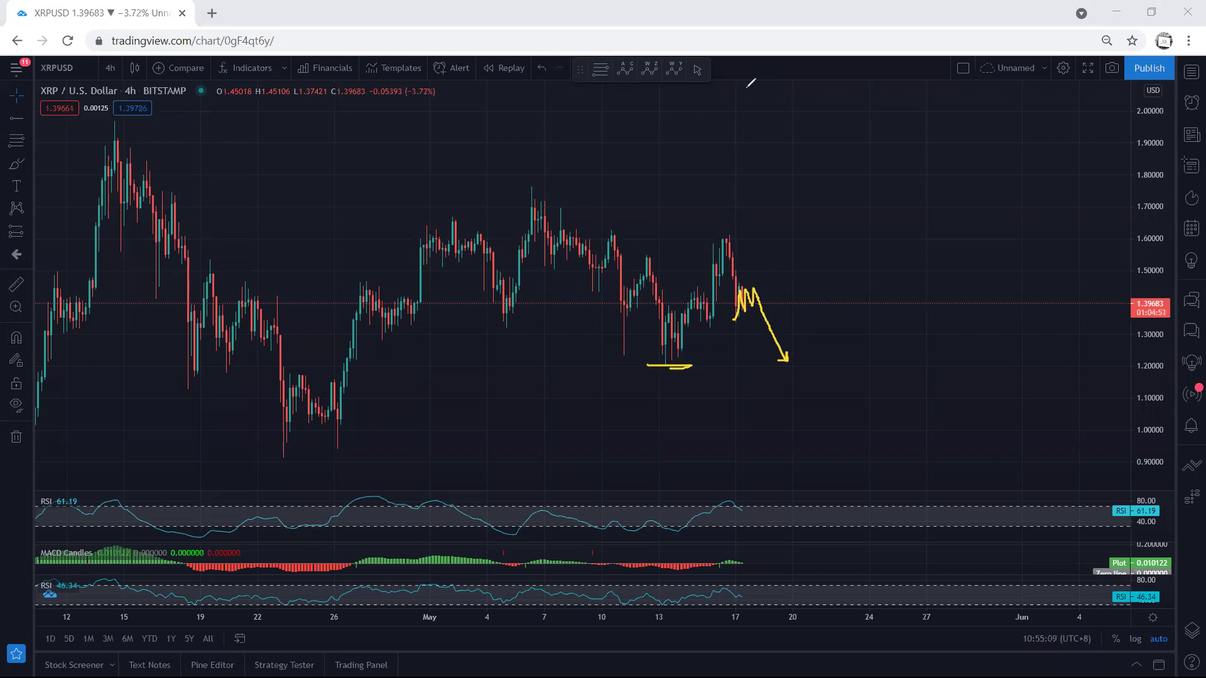
key("e")
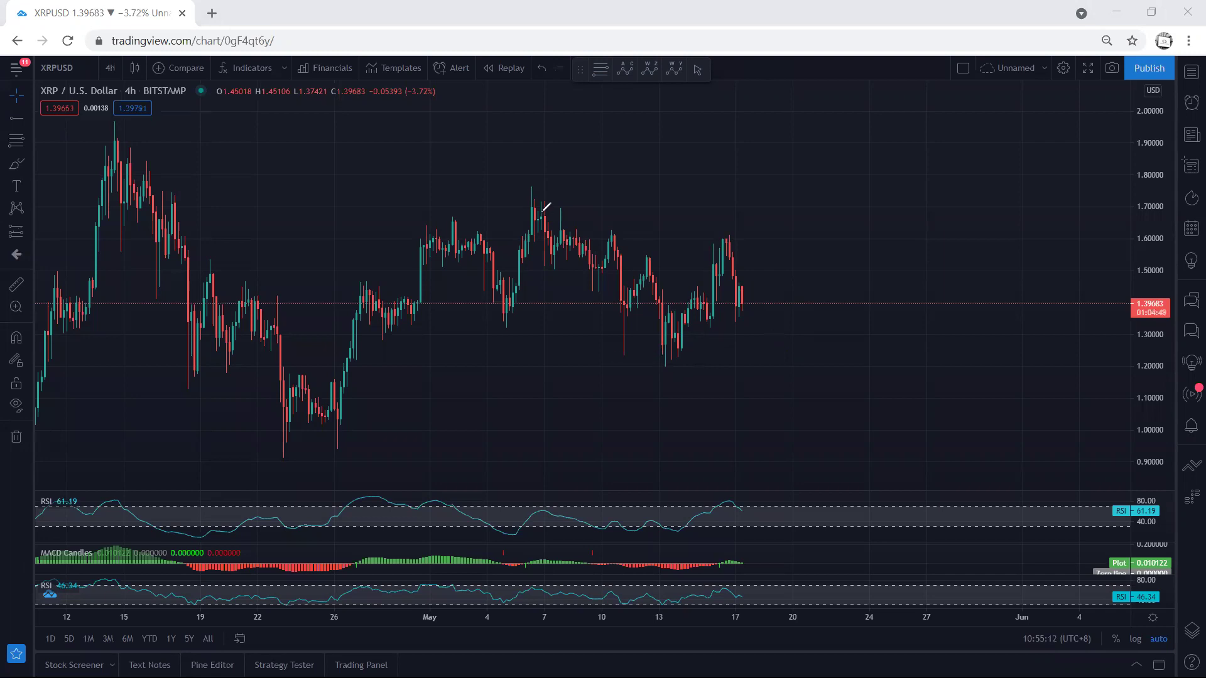
Step: Trace the two rising legs in May and the descending channel between them, and clear the strokes
left_click_drag(542, 212, 495, 292)
left_click_drag(717, 252, 669, 333)
left_click_drag(527, 196, 697, 258)
left_click_drag(525, 307, 630, 332)
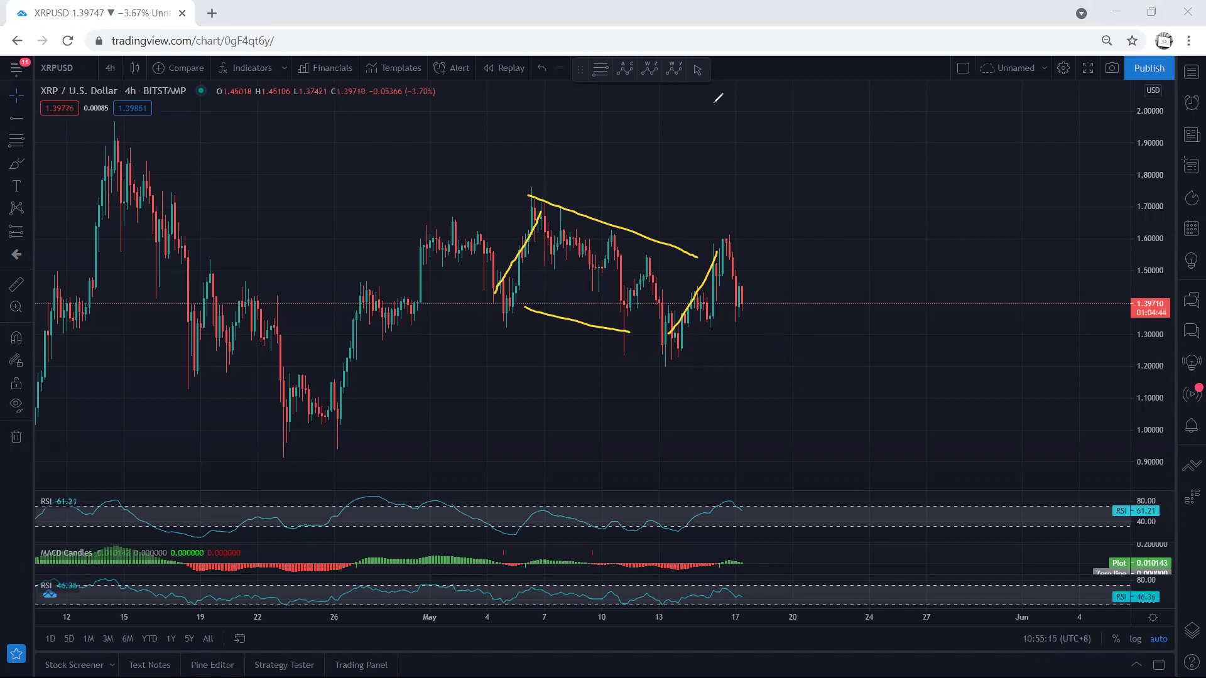
key("e")
Step: Trace the late-April to early-May rise and outline its consolidation range with upper and lower lines, clearing the strokes
mouse_move(318, 413)
left_mouse_down()
mouse_move(478, 271)
mouse_move(529, 188)
left_mouse_up()
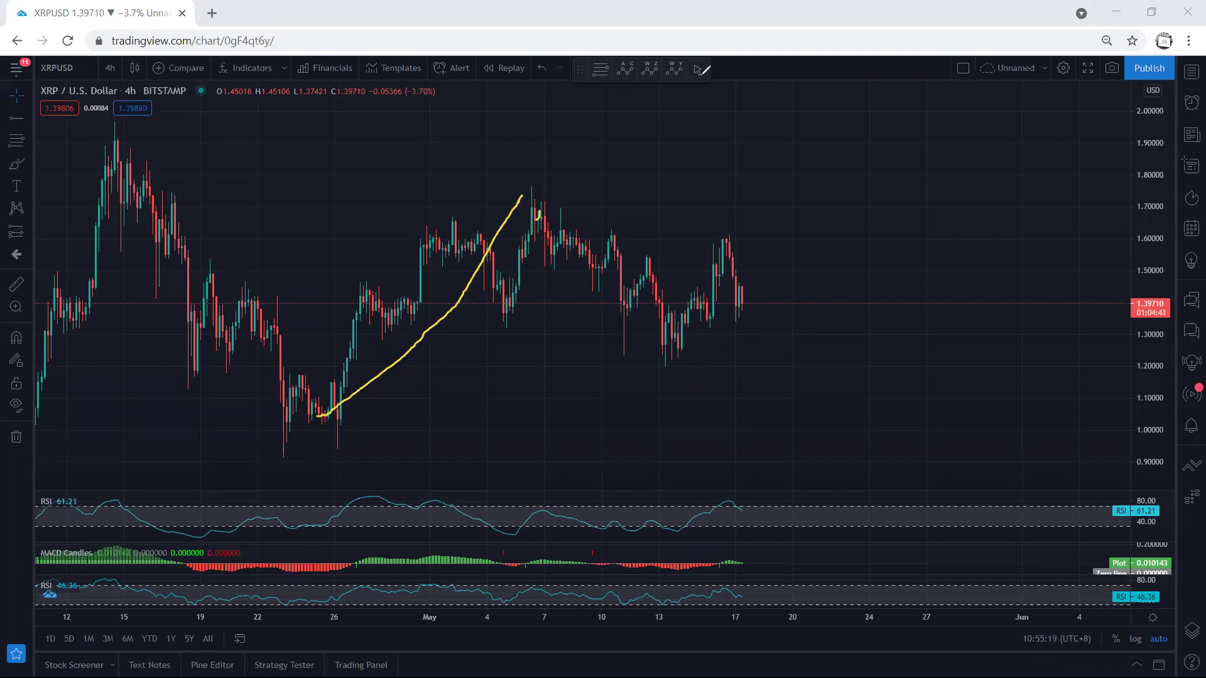
left_click_drag(444, 218, 374, 260)
left_click_drag(388, 332, 500, 331)
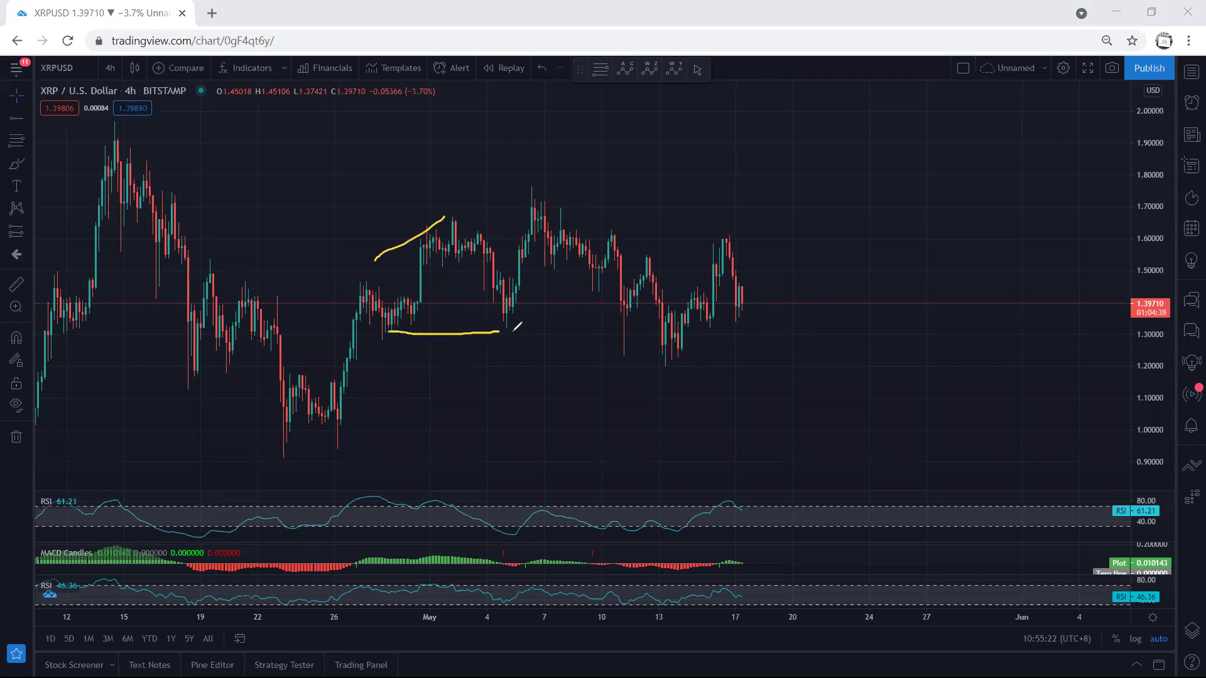
left_click_drag(530, 200, 367, 392)
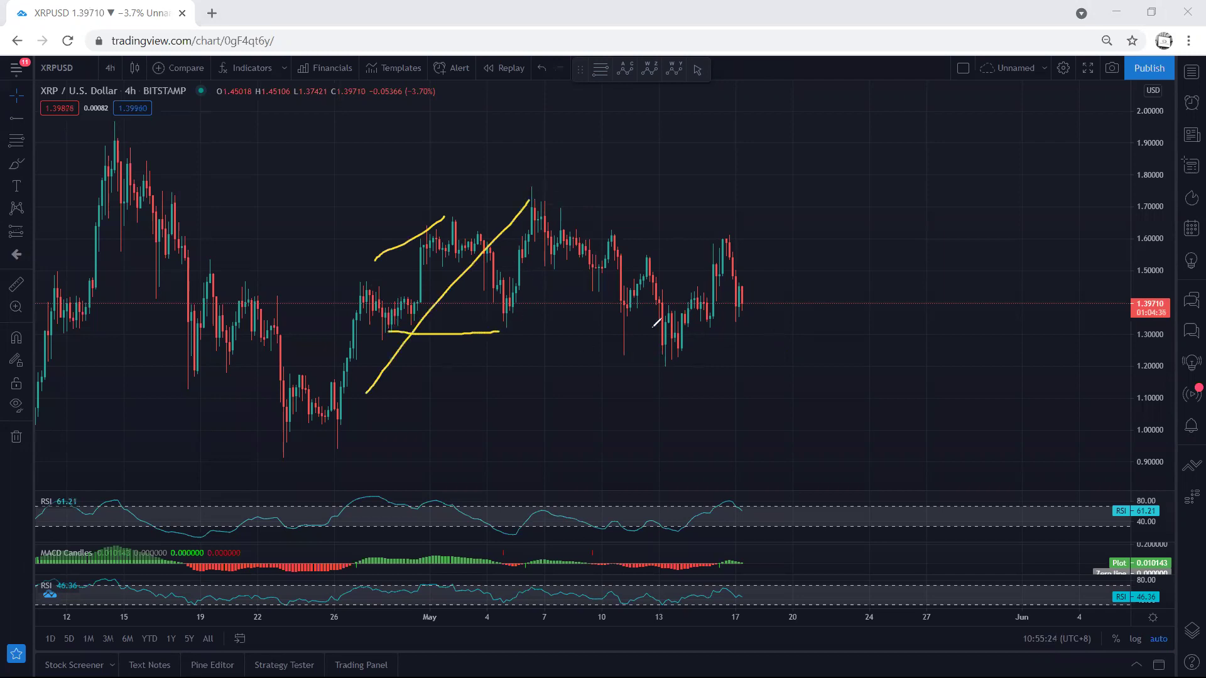
mouse_move(629, 250)
left_mouse_down()
mouse_move(701, 231)
mouse_move(765, 257)
mouse_move(740, 337)
mouse_move(603, 365)
mouse_move(635, 250)
left_mouse_up()
key("e")
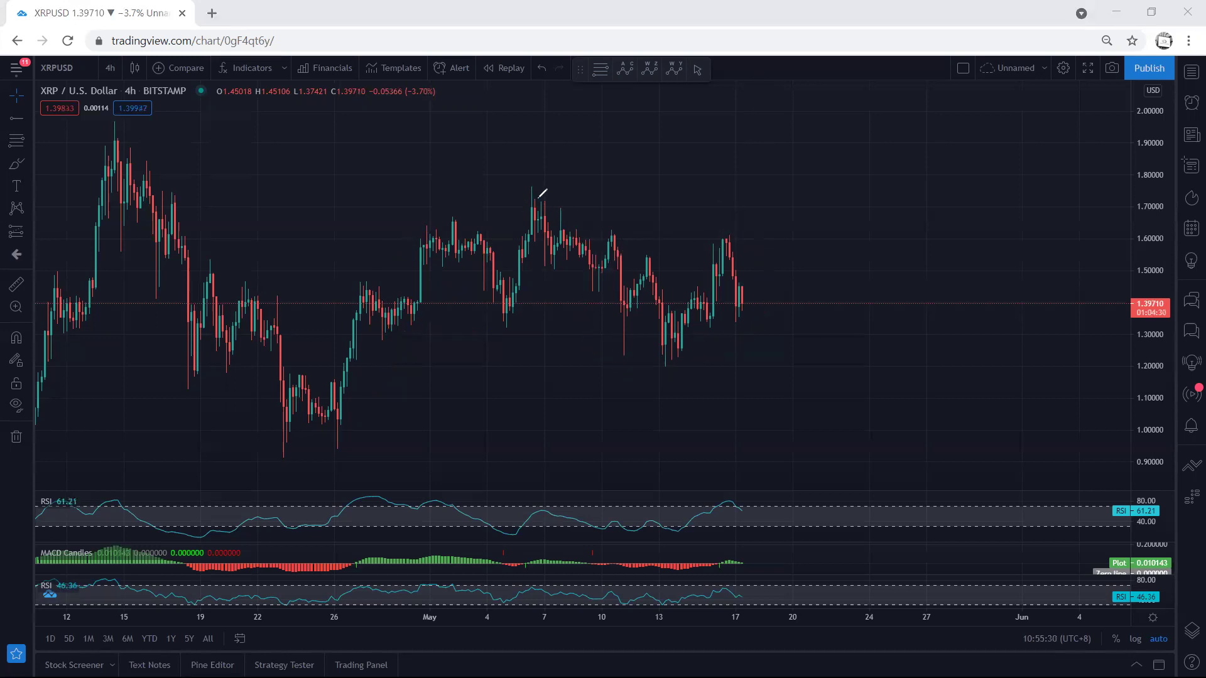
Step: Draw the rise into the early-May high and the decline after it, circle the corrective area, and clear the drawing
mouse_move(539, 196)
left_mouse_down()
mouse_move(615, 186)
mouse_move(795, 339)
mouse_move(523, 294)
mouse_move(546, 210)
mouse_move(693, 314)
left_mouse_up()
left_click_drag(519, 190, 318, 366)
mouse_move(641, 353)
left_mouse_down()
mouse_move(731, 306)
mouse_move(675, 301)
left_mouse_up()
mouse_move(451, 166)
left_mouse_down()
mouse_move(514, 208)
mouse_move(496, 226)
mouse_move(500, 289)
left_mouse_up()
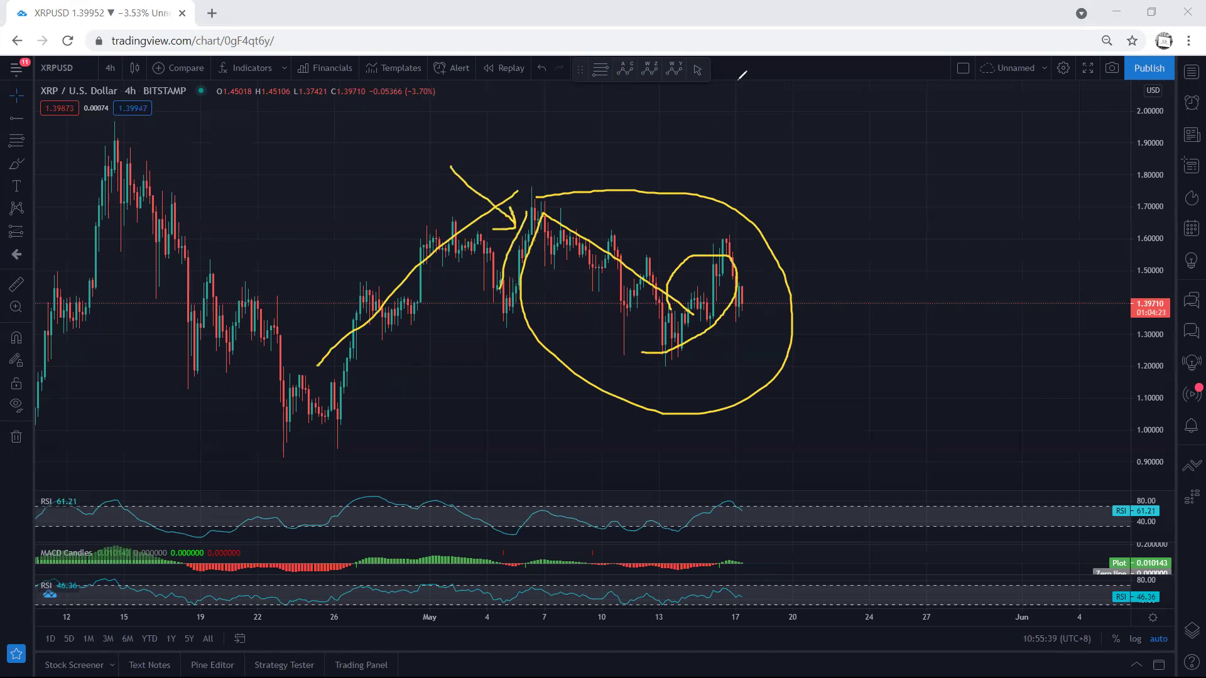
key("e")
Step: Circle the latest 4-hour candles, add a downward arrow to about 1.20 and underline the mid-May low, clearing every mark
mouse_move(734, 313)
left_mouse_down()
mouse_move(759, 281)
mouse_move(731, 277)
mouse_move(727, 299)
mouse_move(749, 284)
mouse_move(771, 356)
left_mouse_up()
left_click_drag(638, 371, 686, 372)
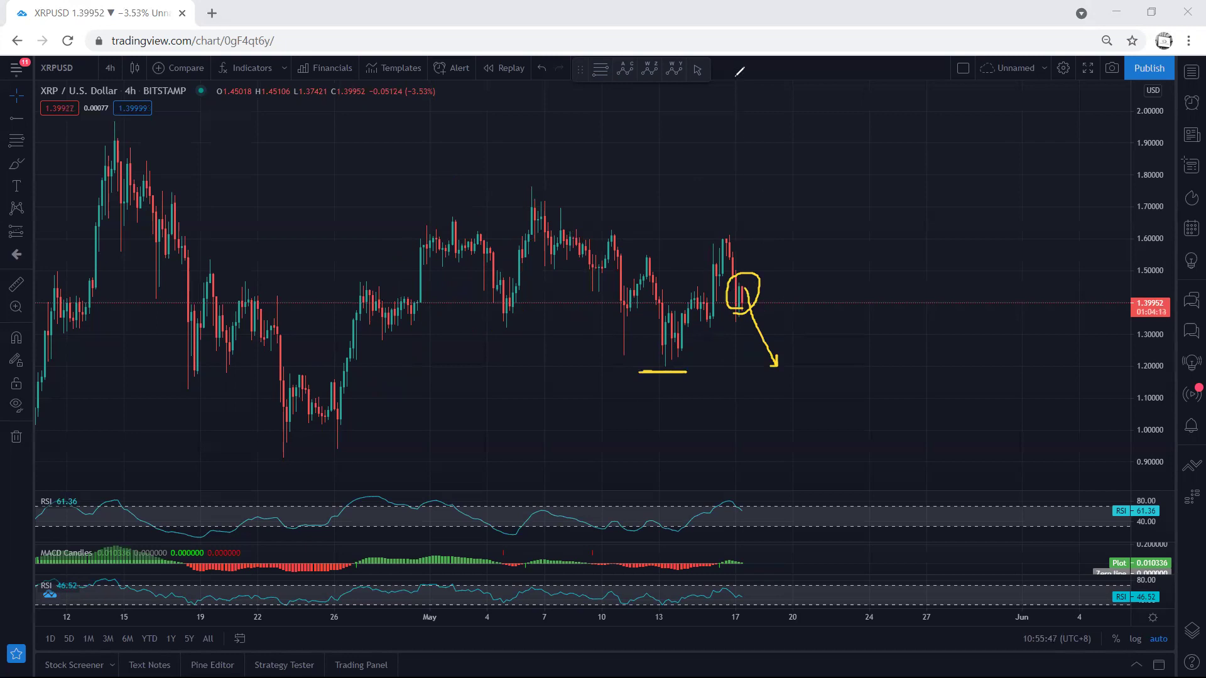
key("e")
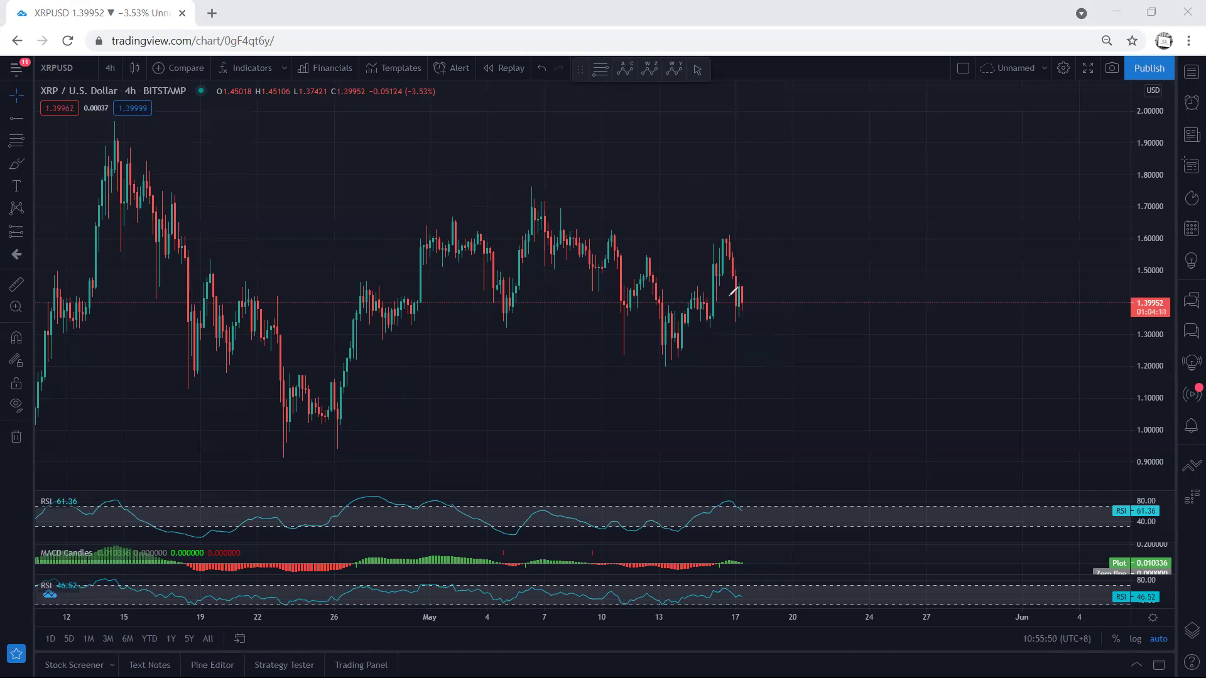
mouse_move(754, 305)
left_mouse_down()
mouse_move(748, 289)
mouse_move(734, 296)
mouse_move(753, 258)
mouse_move(761, 267)
left_mouse_up()
key("e")
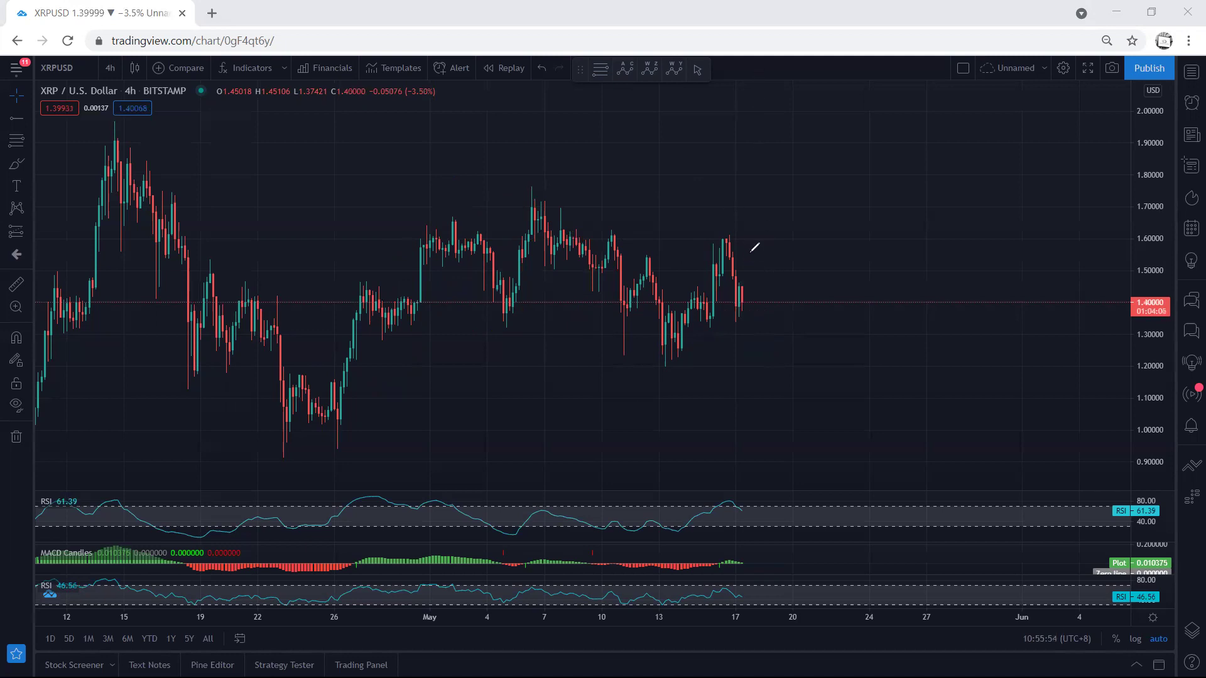
Step: Switch the chart to the 1 hour interval and compress the price scale to leave room around the latest candles
left_click(110, 68)
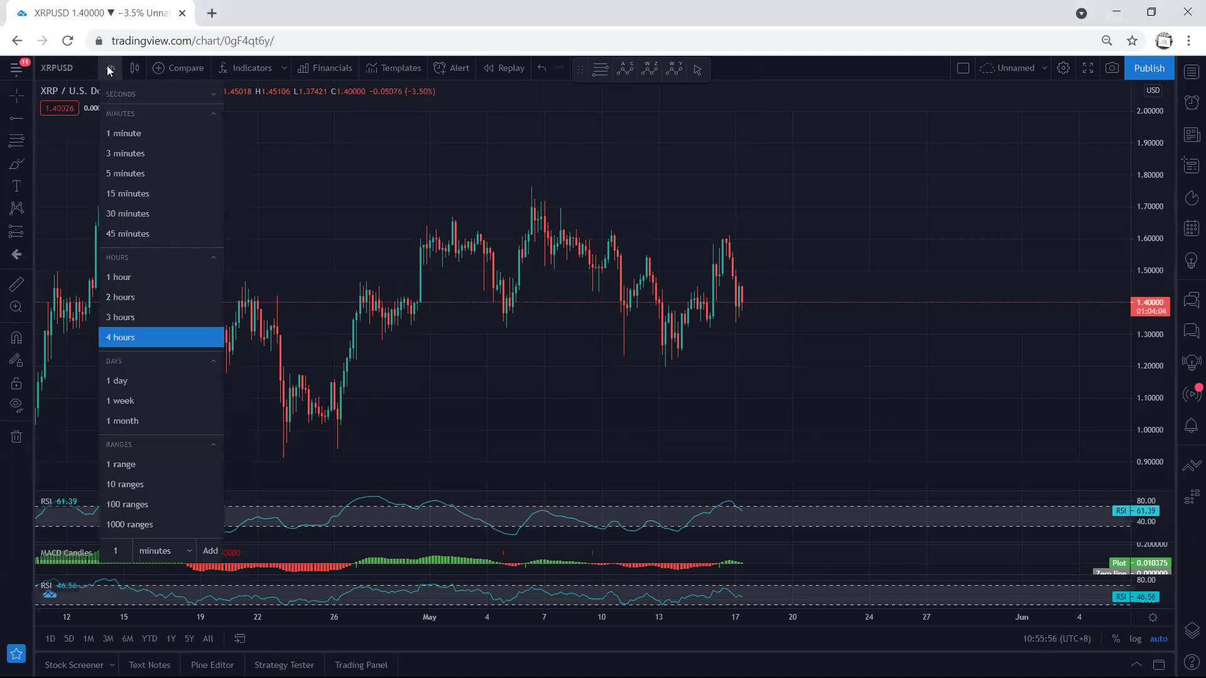
left_click(122, 271)
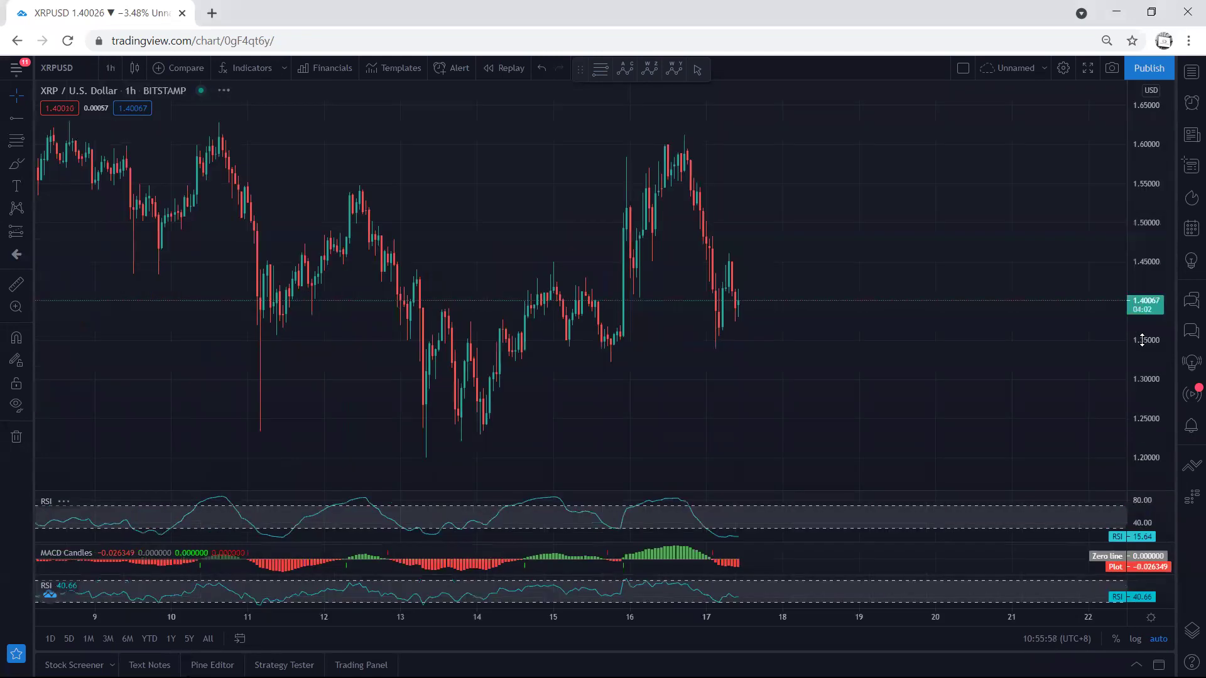
left_click_drag(1142, 341, 1145, 365)
left_click_drag(767, 398, 742, 390)
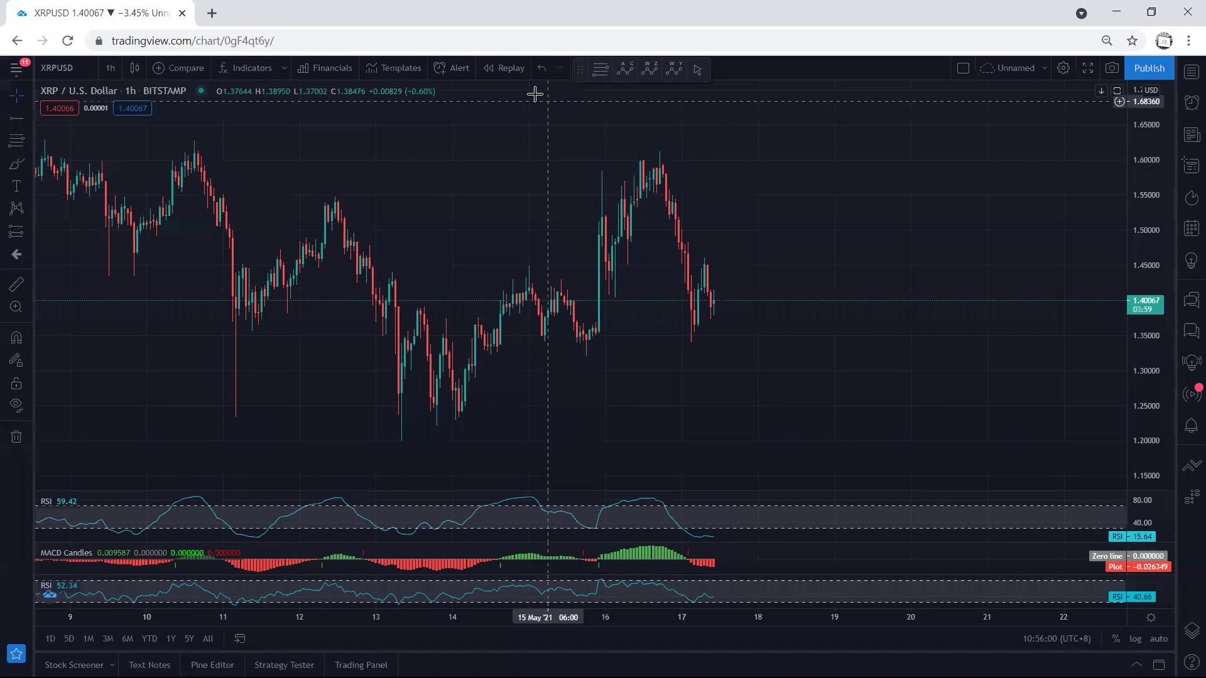
Step: Sketch a rising channel with a zigzag inside from the 17 May low and a downward arrow to about 1.32, and clear it
mouse_move(707, 308)
left_mouse_down()
mouse_move(758, 252)
mouse_move(684, 336)
left_mouse_up()
mouse_move(758, 259)
left_mouse_down()
mouse_move(779, 344)
mouse_move(766, 357)
left_mouse_up()
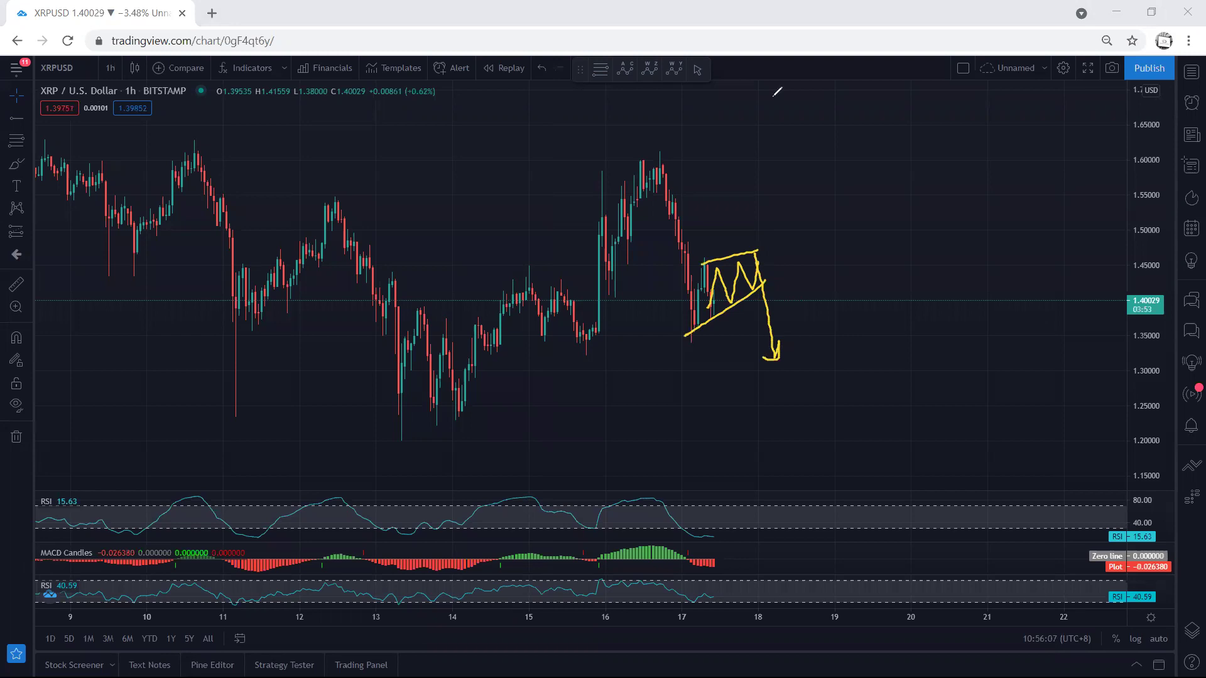
key("e")
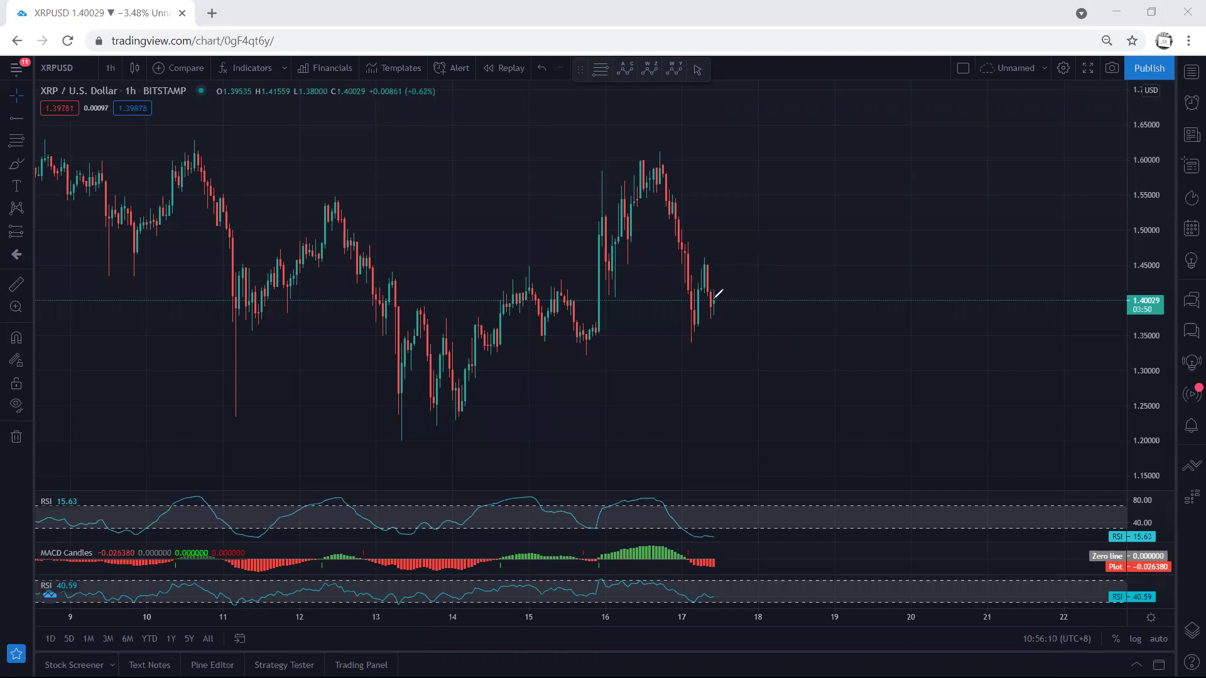
Step: Outline a tight consolidation beside the latest candle, replace it with a wider rising channel and an arrow to about 1.35, and clear everything
mouse_move(713, 306)
left_mouse_down()
mouse_move(739, 280)
mouse_move(721, 305)
mouse_move(744, 293)
left_mouse_up()
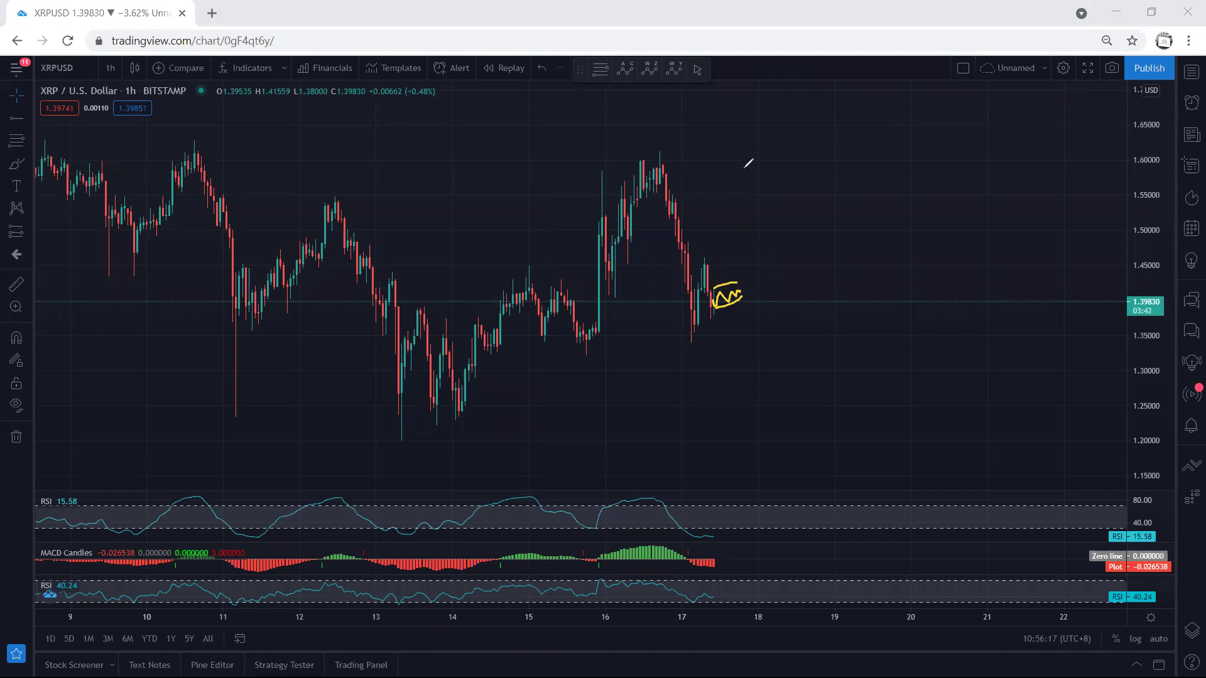
key("e")
mouse_move(713, 306)
left_mouse_down()
mouse_move(775, 243)
mouse_move(692, 272)
left_mouse_up()
mouse_move(706, 321)
left_mouse_down()
mouse_move(772, 277)
mouse_move(788, 330)
mouse_move(770, 324)
left_mouse_up()
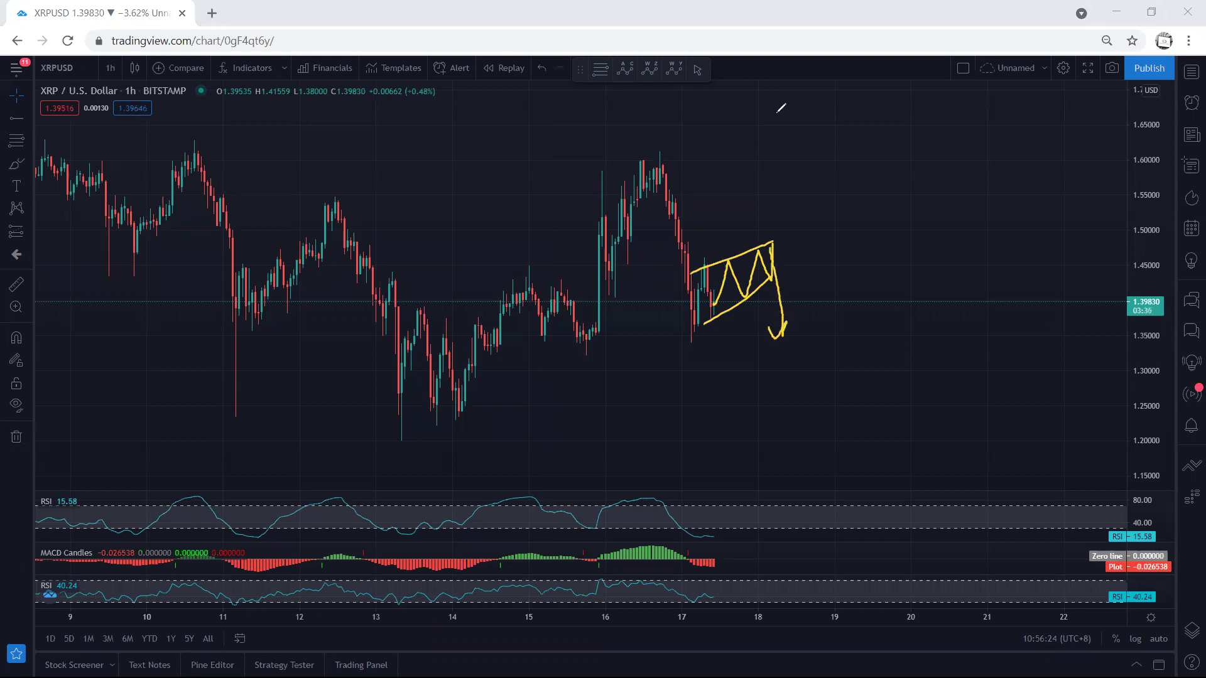
key("e")
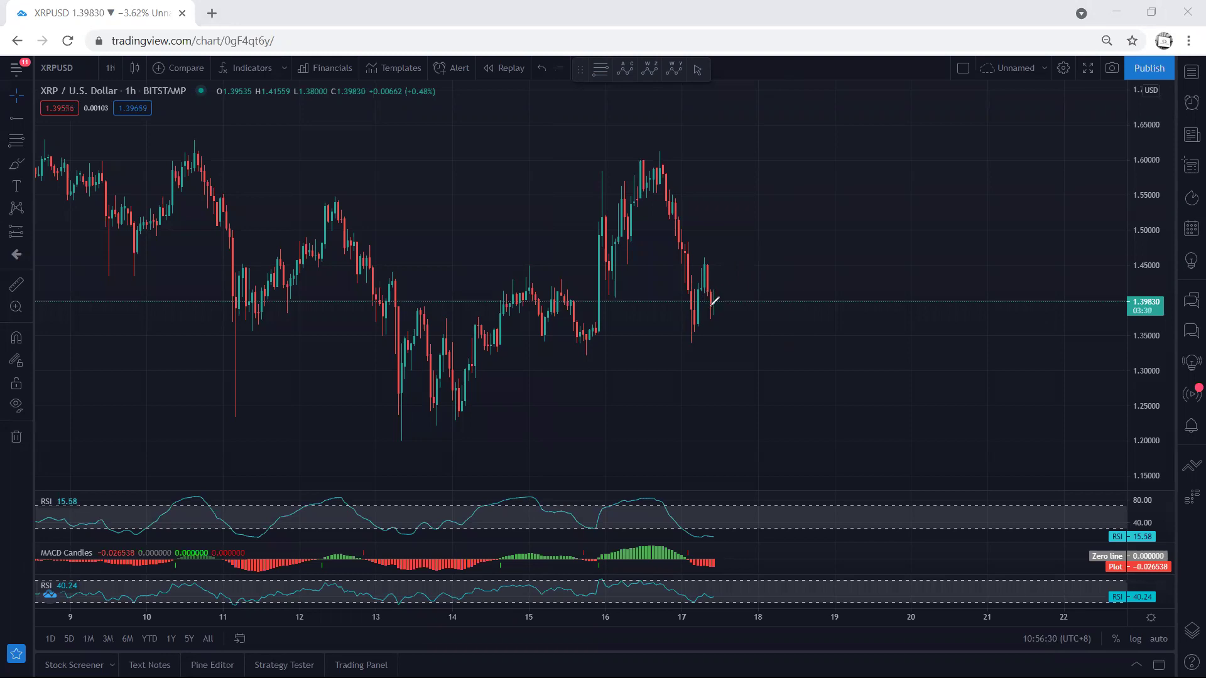
Step: Sketch a rebound from the latest candle and trace the preceding decline and mid-May rise, clearing the strokes
mouse_move(713, 311)
left_mouse_down()
mouse_move(730, 250)
mouse_move(750, 248)
mouse_move(749, 259)
left_mouse_up()
left_click_drag(660, 178, 703, 308)
left_click_drag(471, 364, 630, 183)
key("e")
Step: Mark the 17 May bounce high and its pullback, and replace the marks with an upward arrow from the latest candle to about 1.50
mouse_move(699, 260)
left_mouse_down()
mouse_move(714, 258)
mouse_move(714, 309)
mouse_move(707, 270)
left_mouse_up()
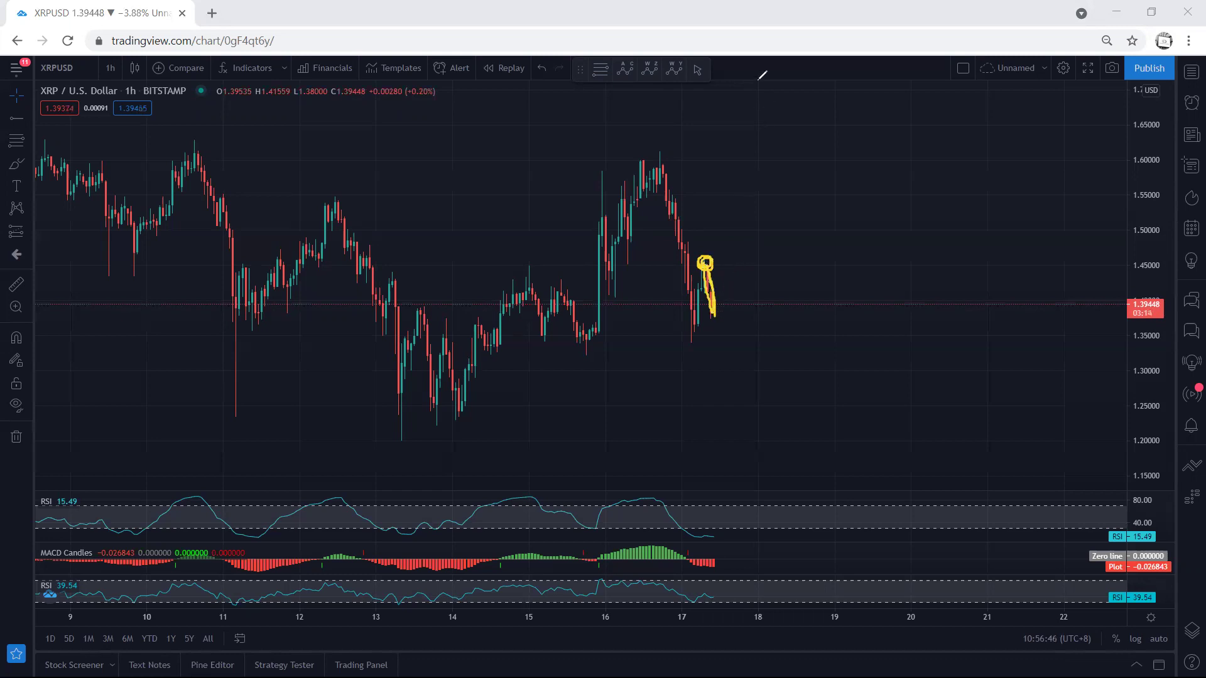
key("e")
left_click_drag(705, 309, 736, 233)
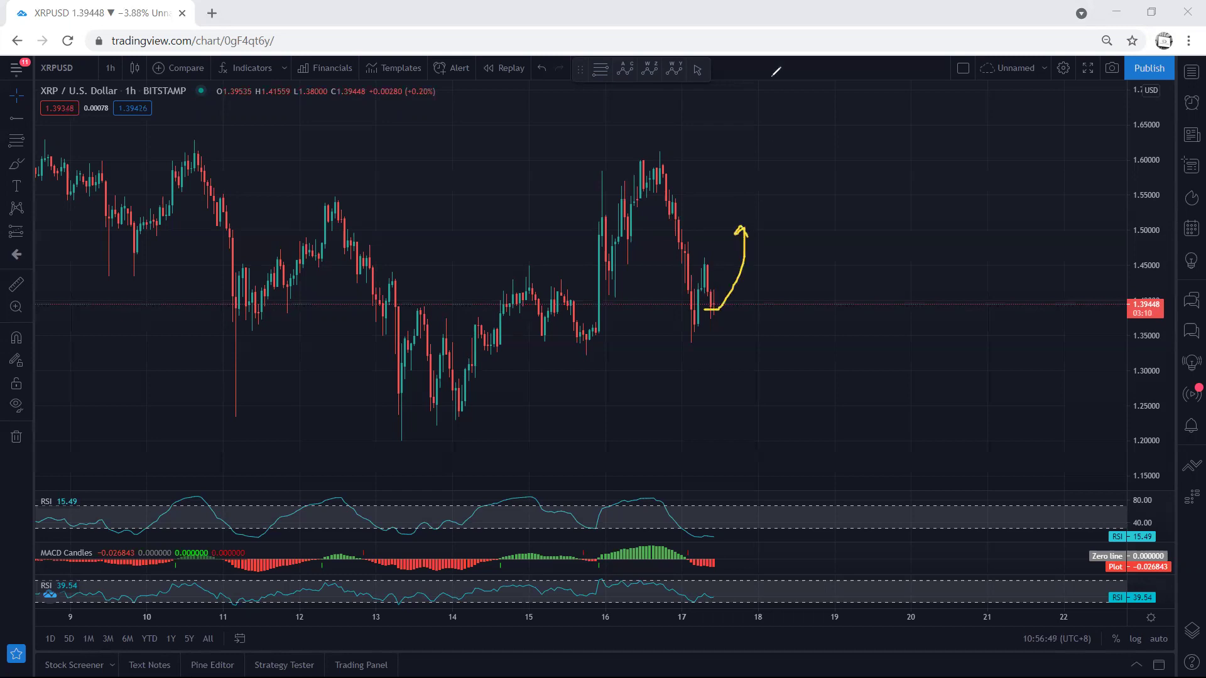
Step: Replace the upward arrow with a line under the 17 May low, a traced decline, a circled bounce and an arrow to about 1.32; clear everything
key("e")
mouse_move(695, 343)
left_mouse_down()
mouse_move(682, 343)
mouse_move(708, 343)
left_mouse_up()
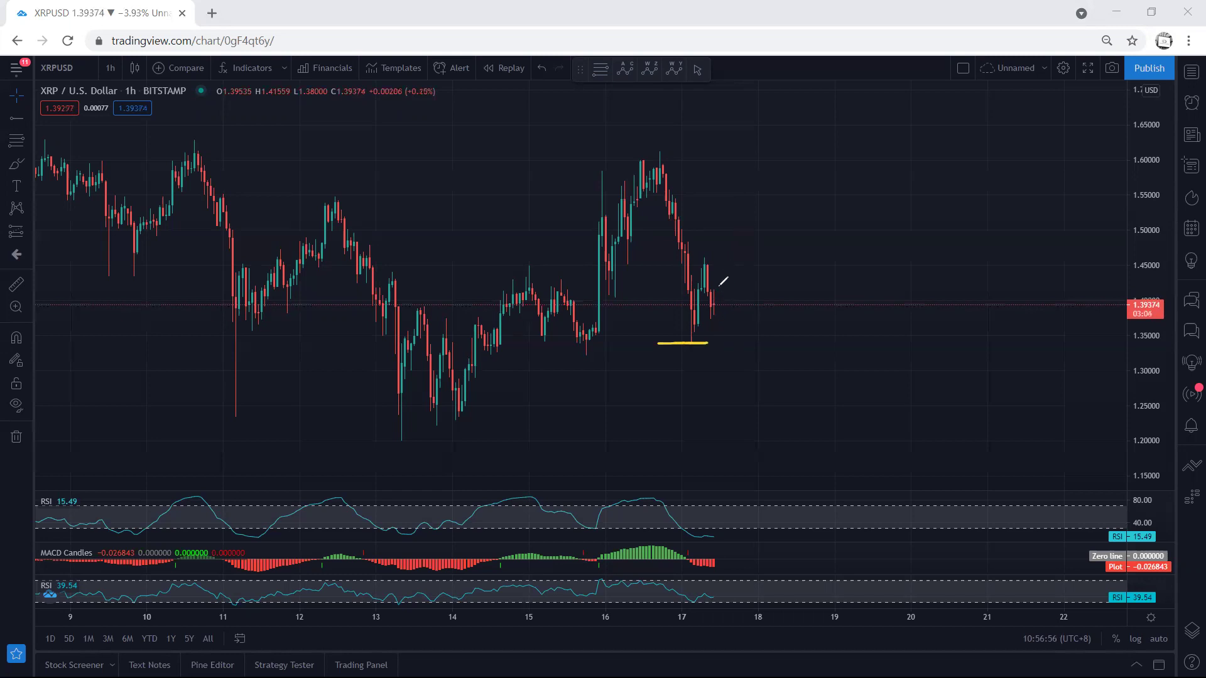
mouse_move(664, 176)
left_mouse_down()
mouse_move(695, 315)
mouse_move(706, 254)
mouse_move(727, 253)
mouse_move(703, 314)
mouse_move(740, 248)
mouse_move(722, 301)
mouse_move(735, 281)
mouse_move(767, 348)
mouse_move(763, 332)
mouse_move(745, 355)
left_mouse_up()
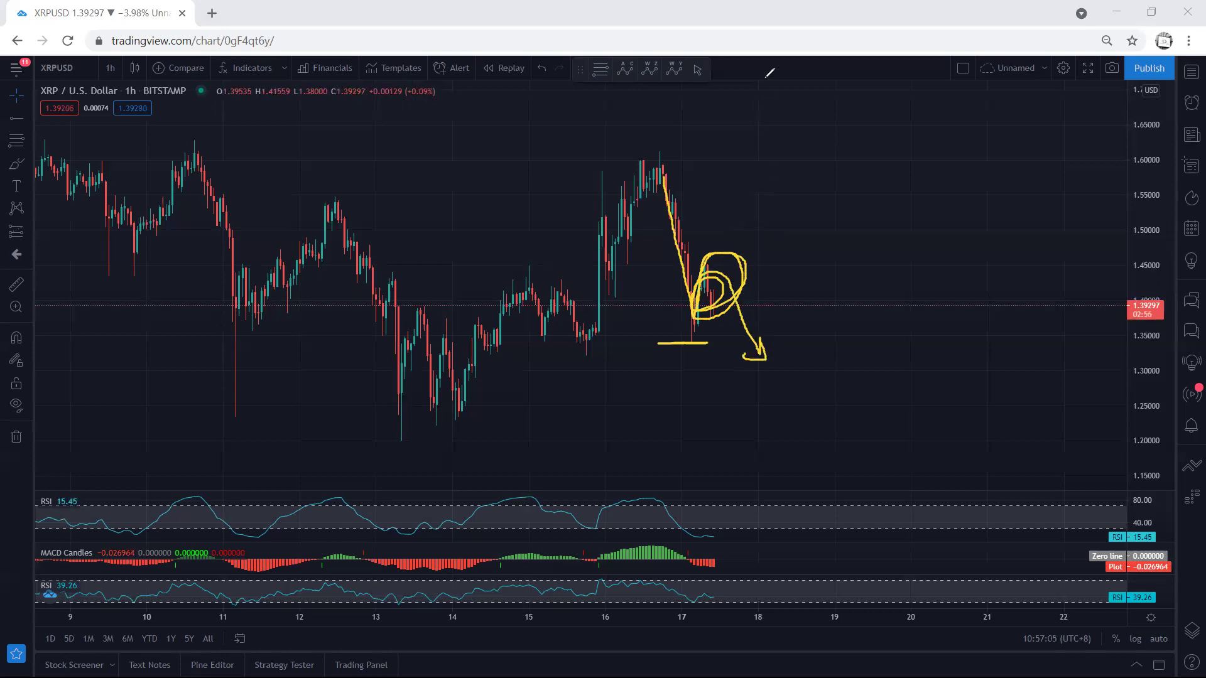
key("e")
Step: Mark the 17 May low with a rising line beside it to about 1.50, replace them with short strokes at the latest candle, and clear these
mouse_move(697, 342)
left_mouse_down()
mouse_move(677, 342)
mouse_move(758, 226)
left_mouse_up()
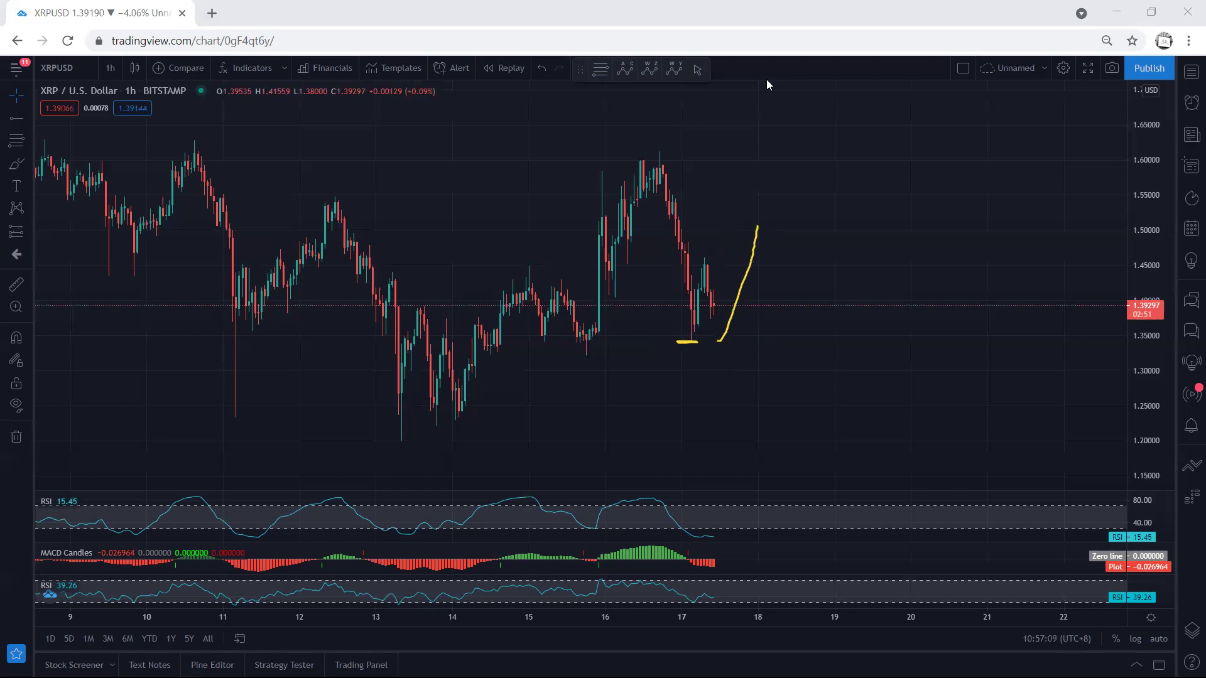
key("e")
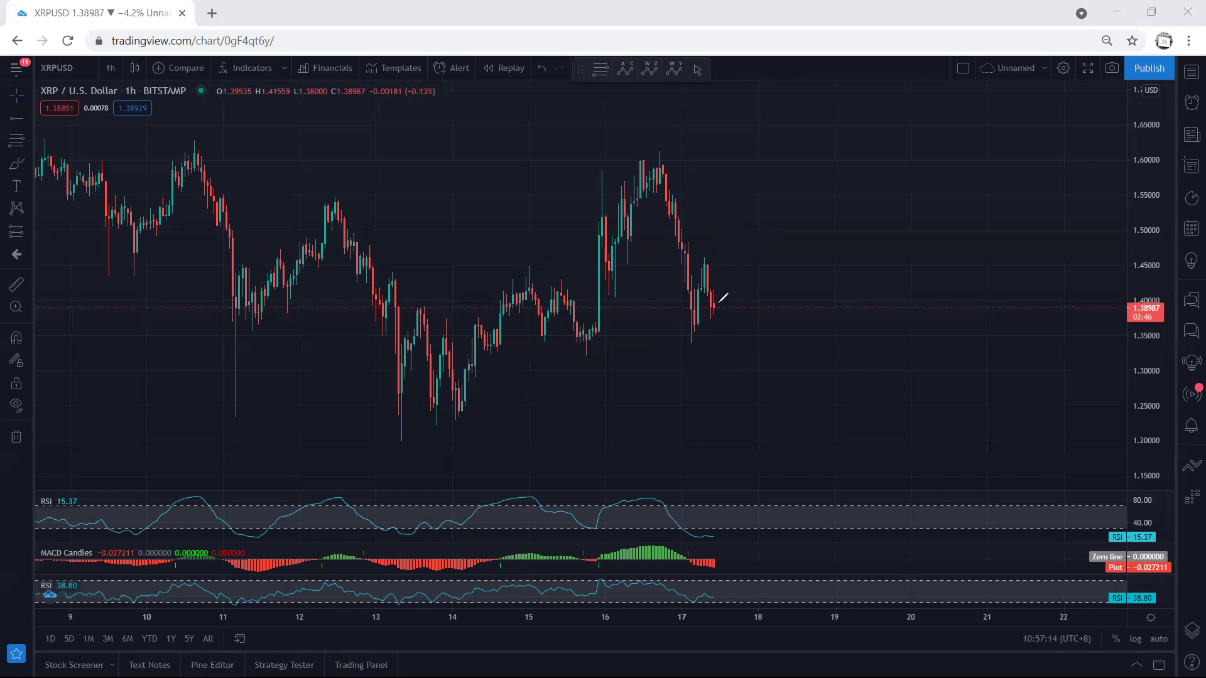
mouse_move(712, 308)
left_mouse_down()
mouse_move(729, 292)
mouse_move(710, 299)
mouse_move(727, 308)
left_mouse_up()
key("e")
mouse_move(711, 316)
left_mouse_down()
mouse_move(732, 255)
mouse_move(743, 254)
mouse_move(722, 252)
left_mouse_up()
key("e")
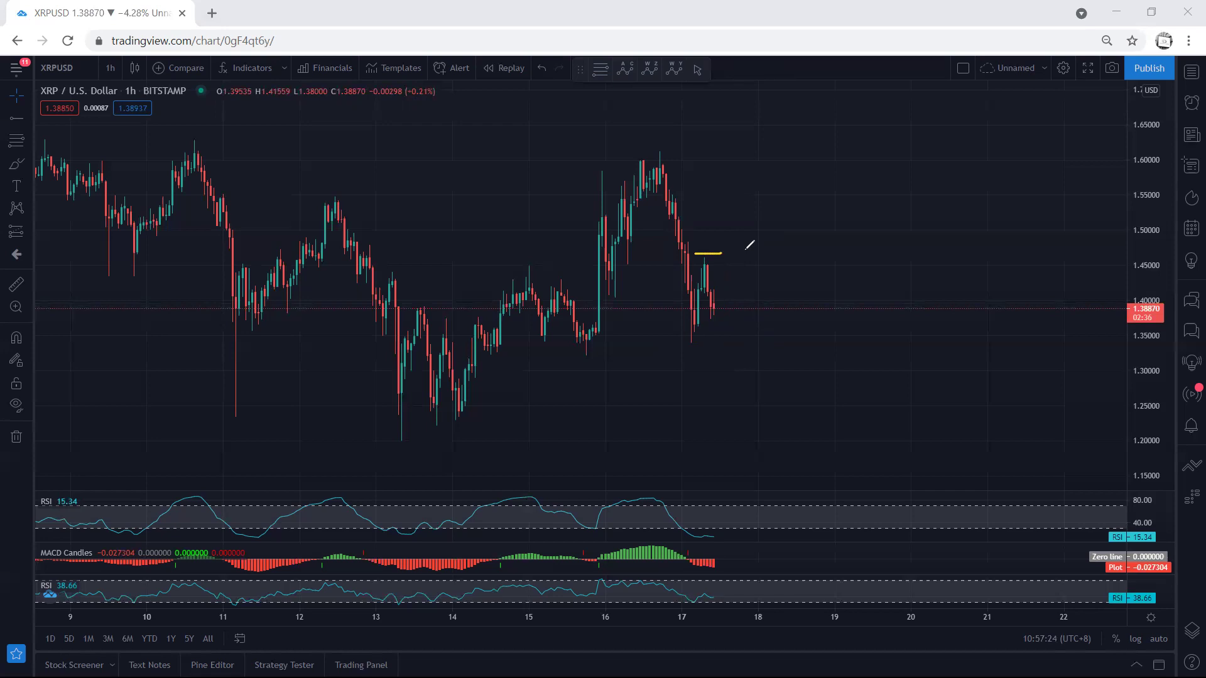
Step: Mark the 17 May bounce high near 1.47, sketch a rising channel with a zigzag inside and a drop to about 1.33, and clear everything
left_click_drag(722, 253, 739, 253)
left_click_drag(716, 311, 725, 254)
left_click_drag(692, 325, 721, 258)
left_click_drag(714, 308, 752, 247)
mouse_move(704, 329)
left_mouse_down()
mouse_move(753, 293)
mouse_move(757, 346)
left_mouse_up()
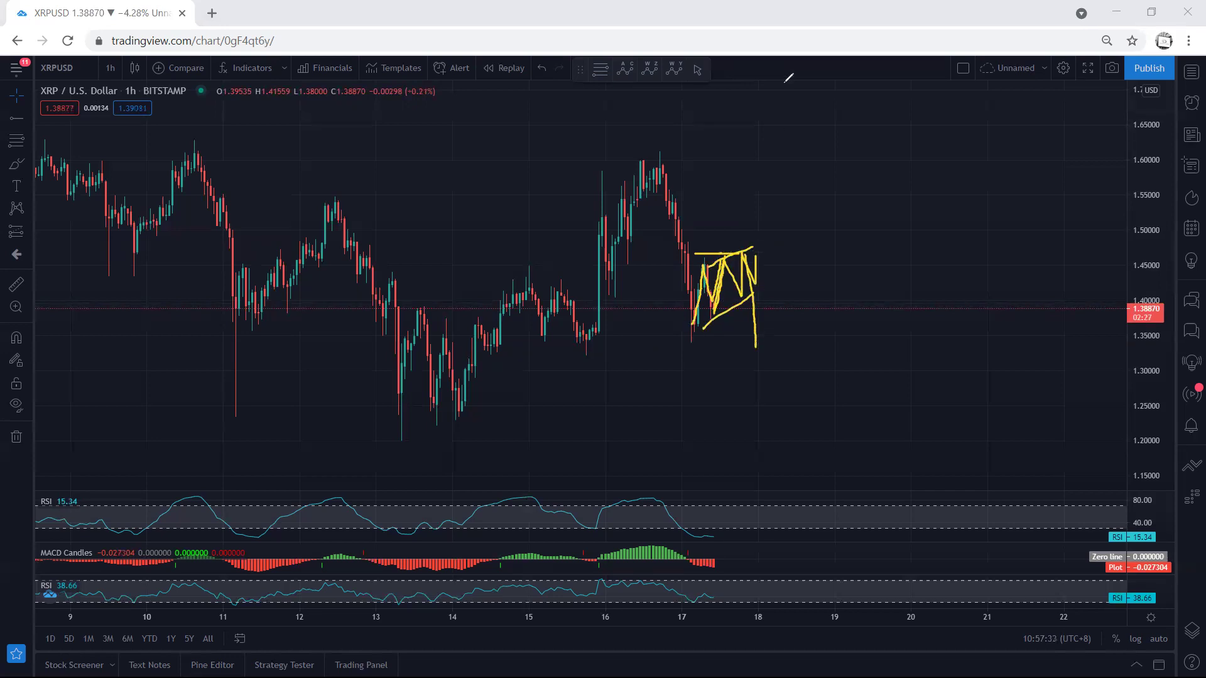
key("e")
Step: Mark the bounce high and sketch a rise past it to about 1.52, clear both, and remove a second line drawn at the high
left_click_drag(694, 255, 723, 255)
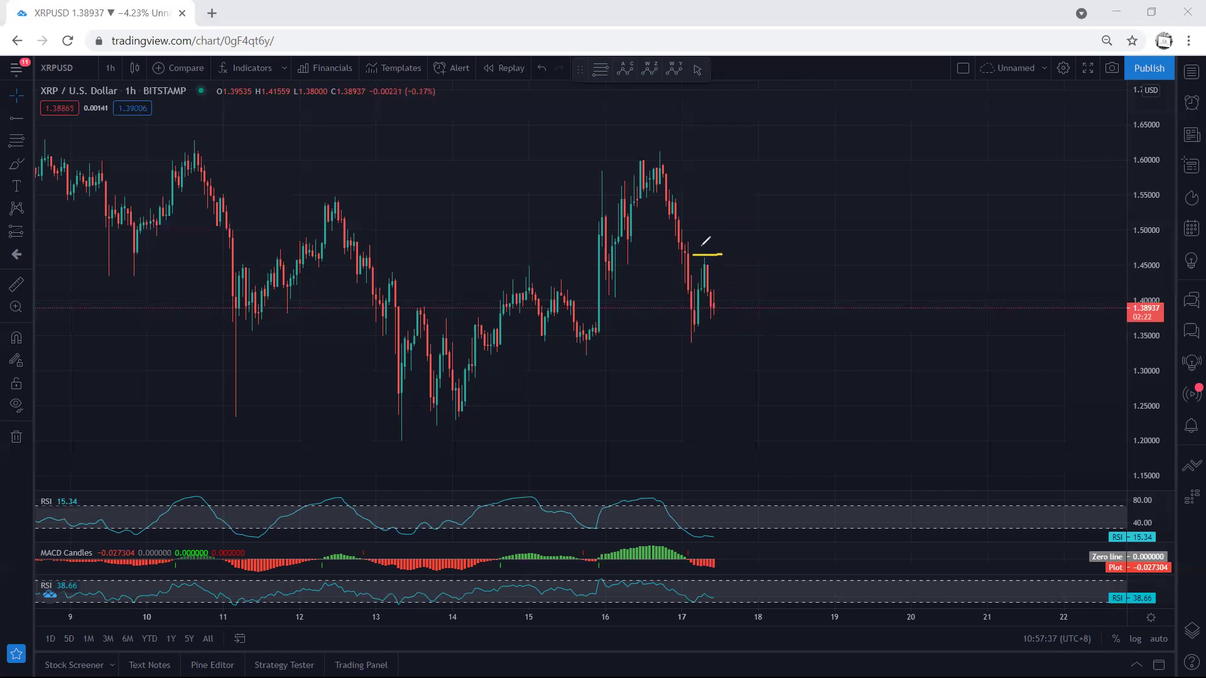
mouse_move(712, 305)
left_mouse_down()
mouse_move(727, 211)
mouse_move(736, 217)
left_mouse_up()
key("e")
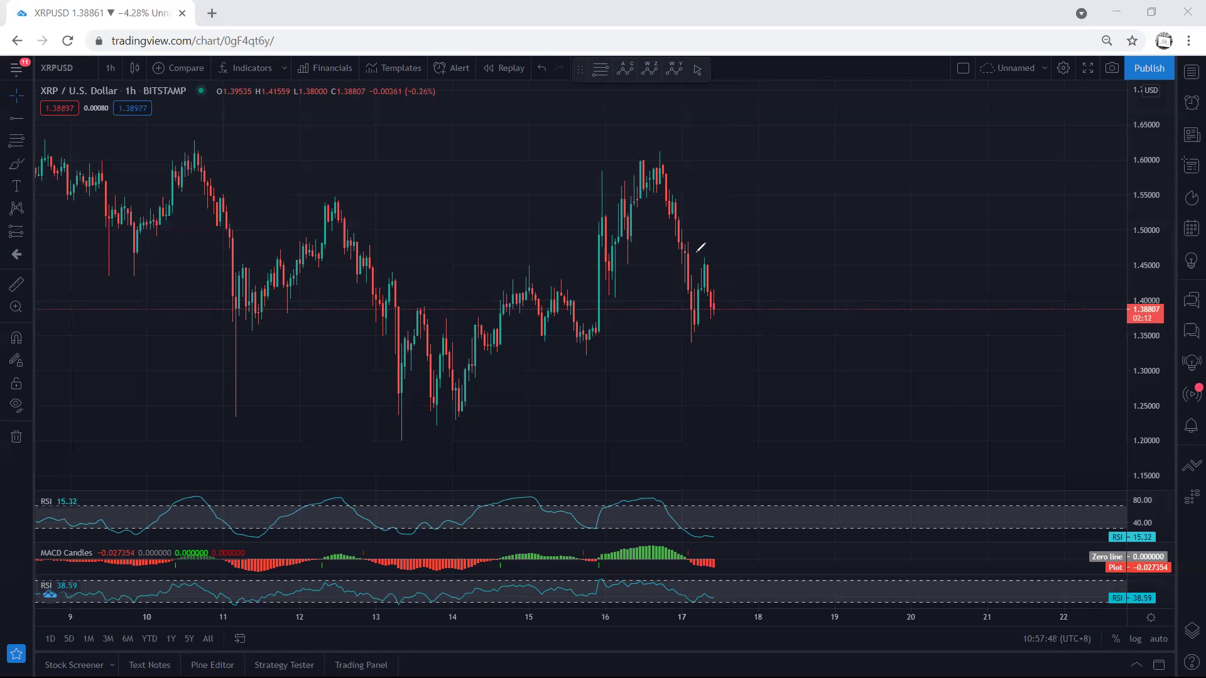
left_click_drag(692, 252, 729, 251)
key("ctrl+z")
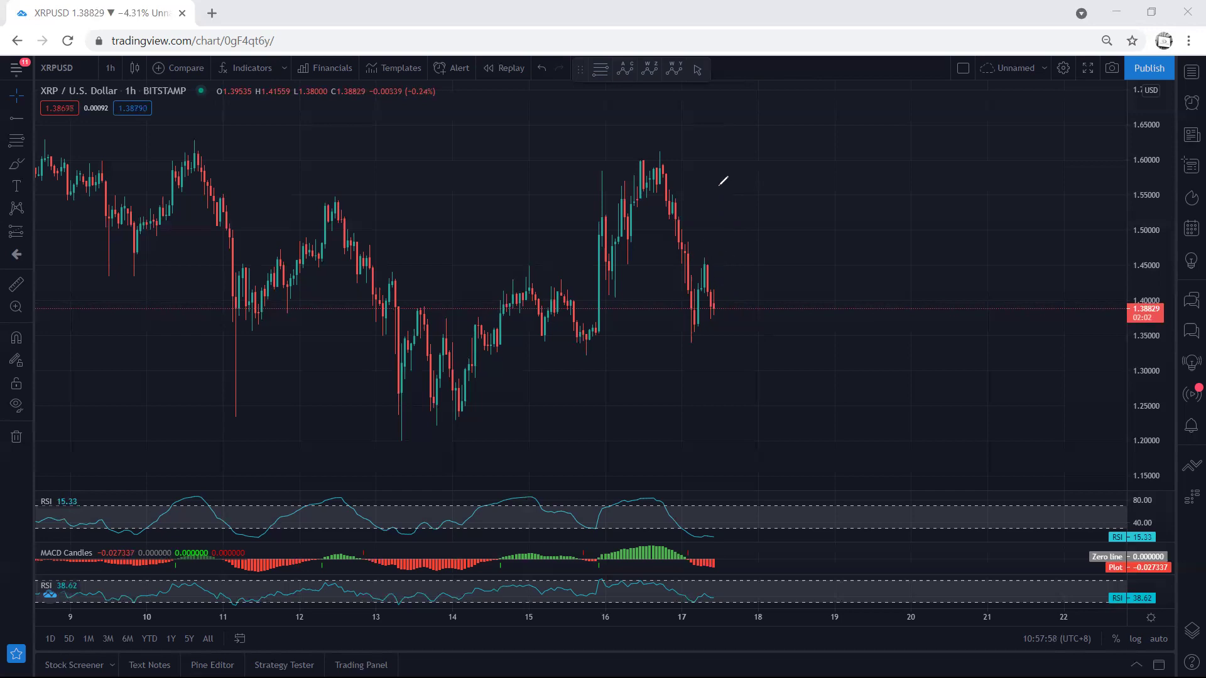
Step: Sketch and clear a rise to about 1.49, mark the 17 May low, outline a rising channel with a zigzag above it, and clear everything
mouse_move(708, 300)
left_mouse_down()
mouse_move(714, 342)
mouse_move(676, 343)
mouse_move(716, 344)
mouse_move(774, 237)
left_mouse_up()
key("e")
left_click_drag(681, 342, 695, 343)
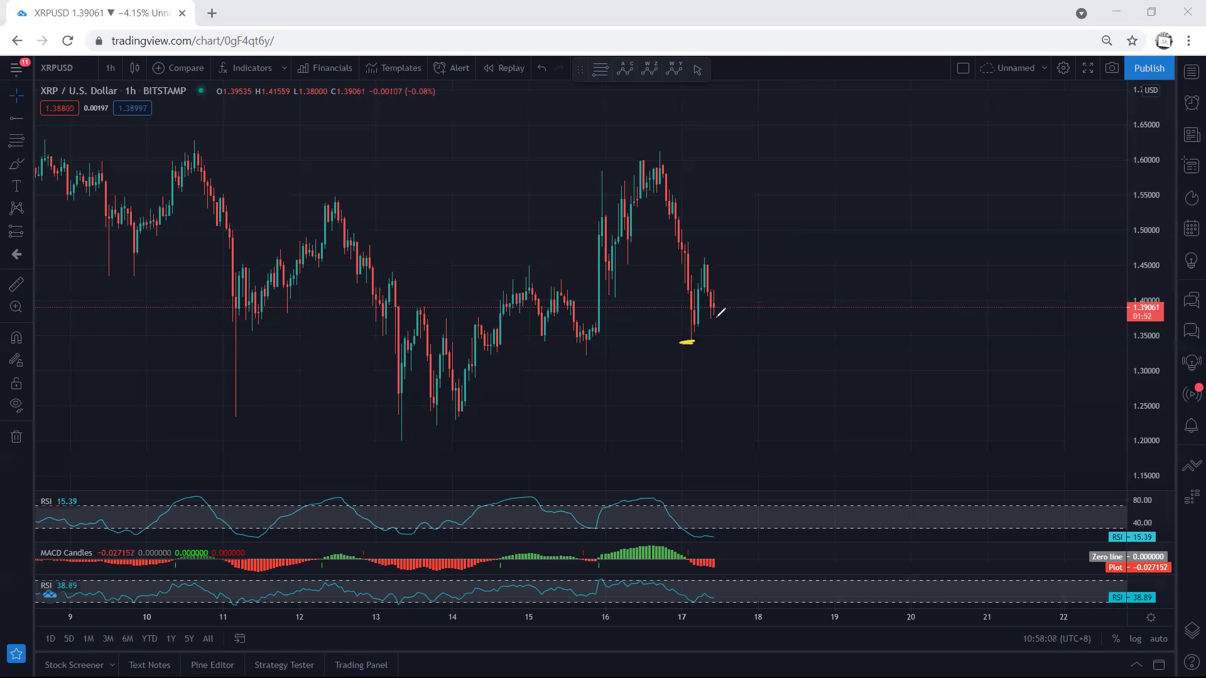
mouse_move(708, 306)
left_mouse_down()
mouse_move(711, 263)
mouse_move(744, 277)
mouse_move(748, 258)
mouse_move(698, 267)
left_mouse_up()
left_click_drag(748, 281, 687, 329)
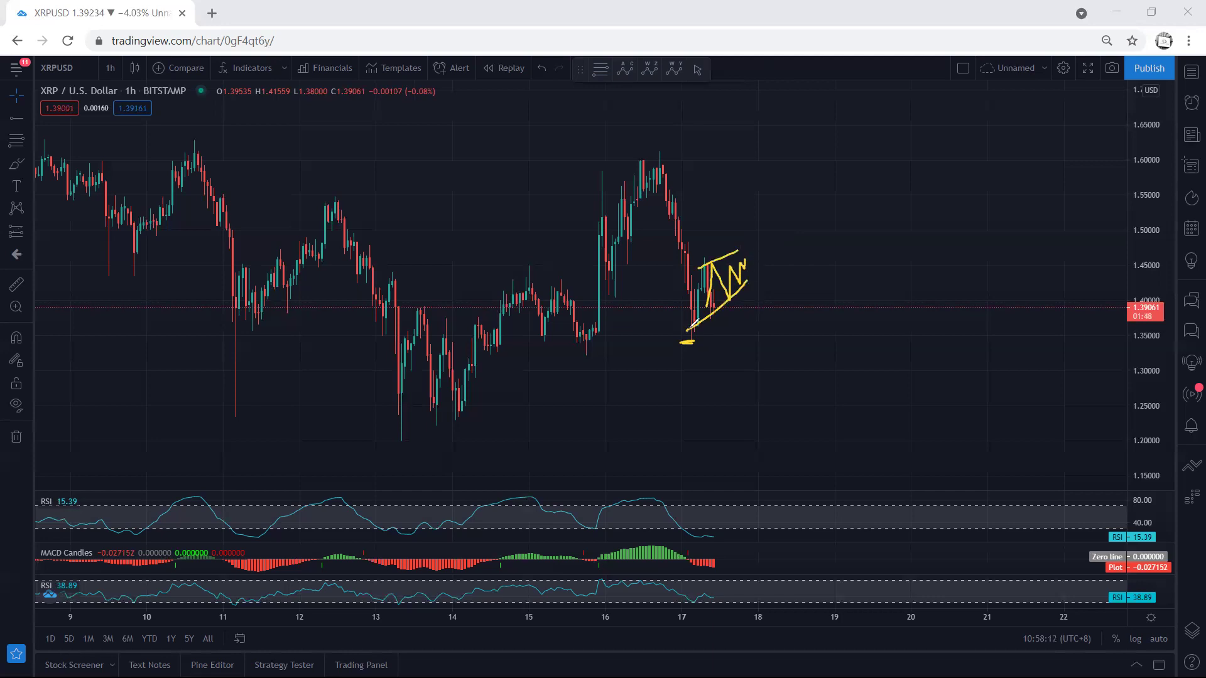
key("e")
Step: Sketch a dip to about 1.35 with a rebound and circle it, replace it with a circle around the latest candles, and clear the chart
mouse_move(708, 274)
left_mouse_down()
mouse_move(725, 331)
mouse_move(752, 266)
left_mouse_up()
mouse_move(722, 346)
left_mouse_down()
mouse_move(744, 329)
mouse_move(765, 251)
mouse_move(719, 305)
mouse_move(736, 330)
left_mouse_up()
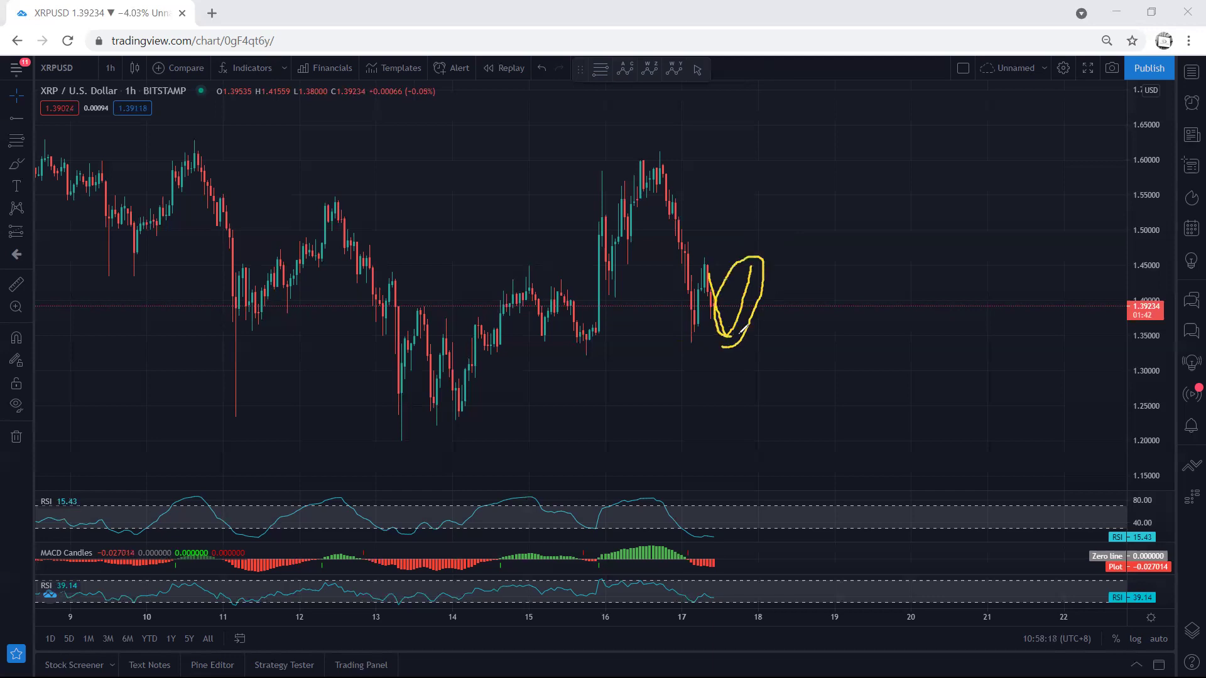
key("e")
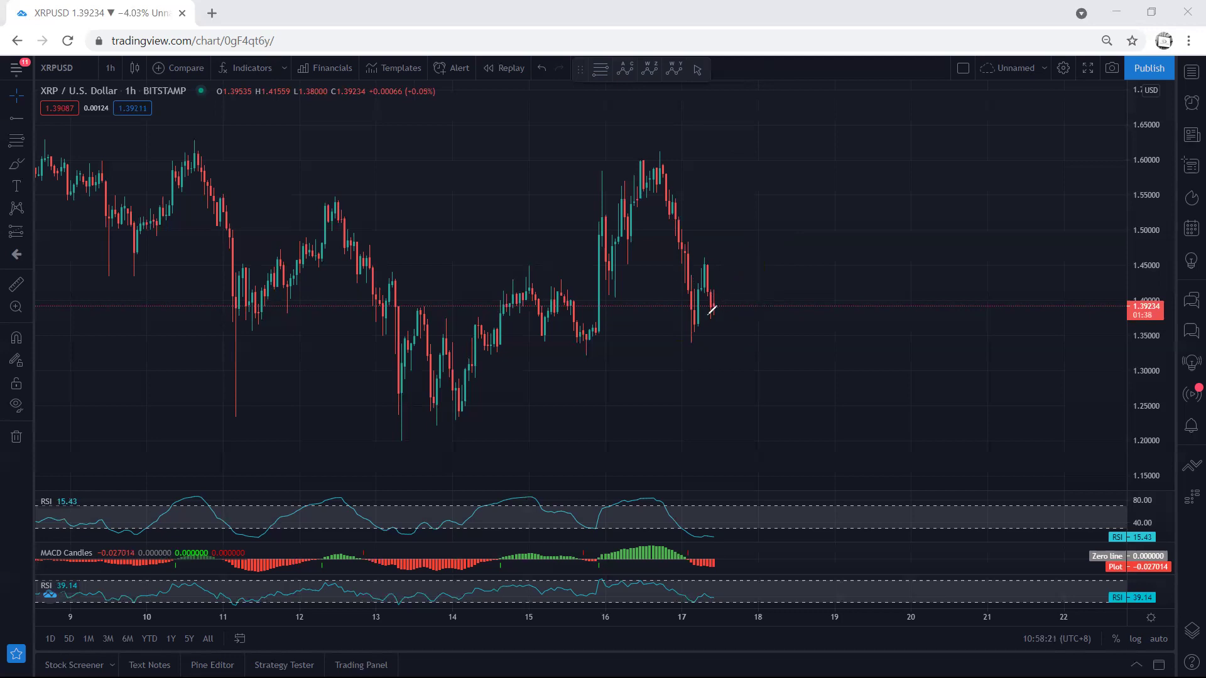
mouse_move(734, 305)
left_mouse_down()
mouse_move(717, 278)
mouse_move(699, 300)
mouse_move(712, 315)
left_mouse_up()
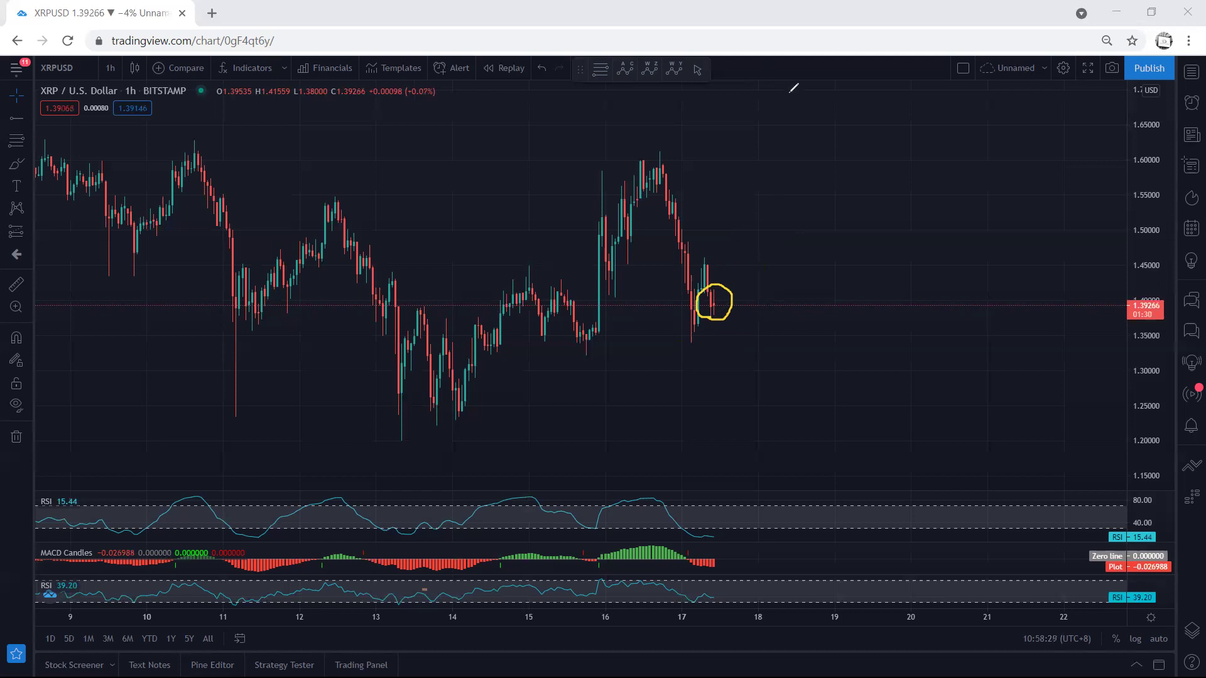
key("e")
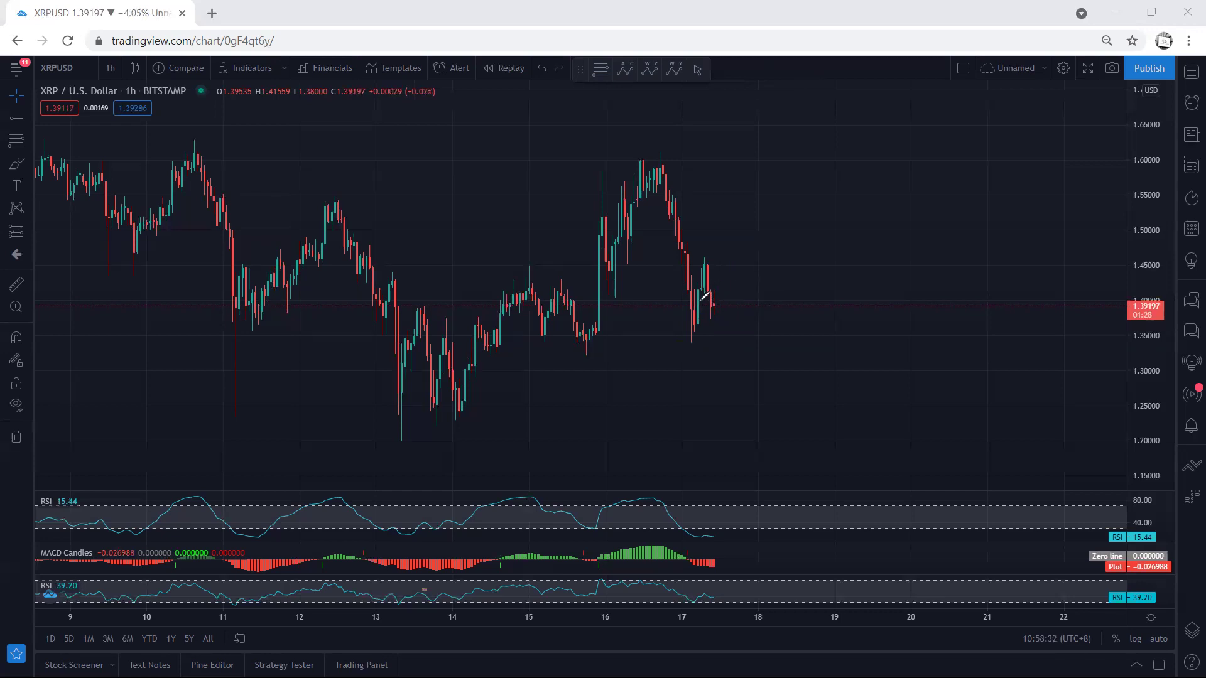